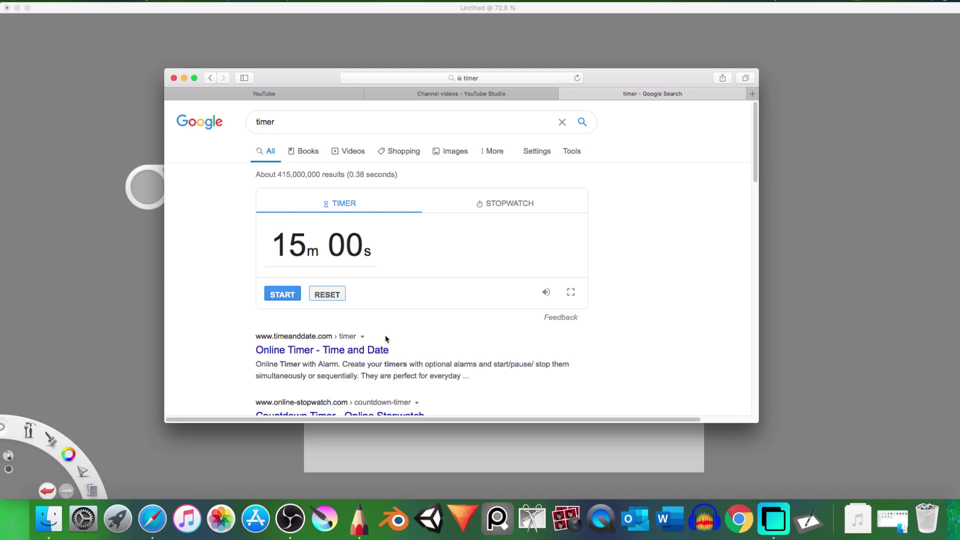
# Start the 15-minute countdown in the browser and return to the blank canvas in SketchBook.
pyautogui.click(296, 288)
pyautogui.click(805, 336)
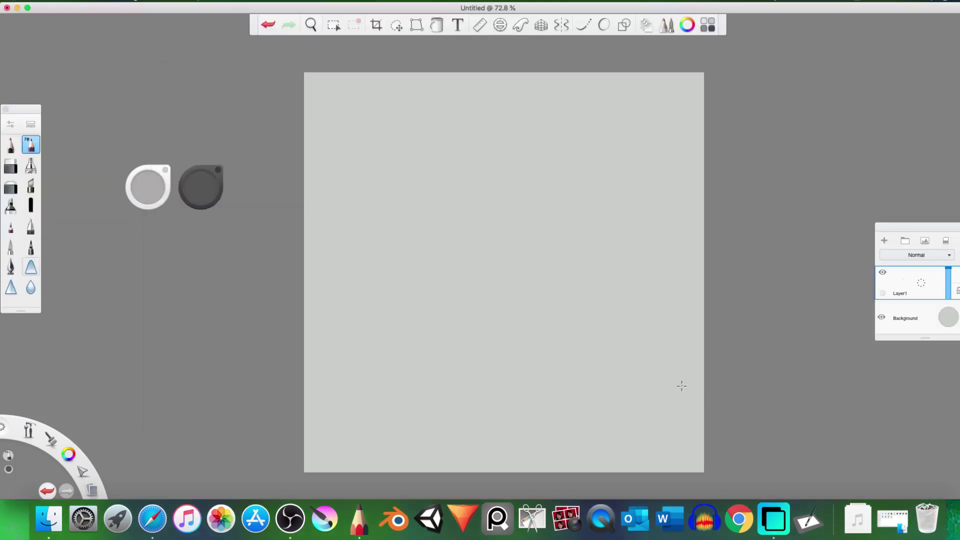
pyautogui.click(152, 519)
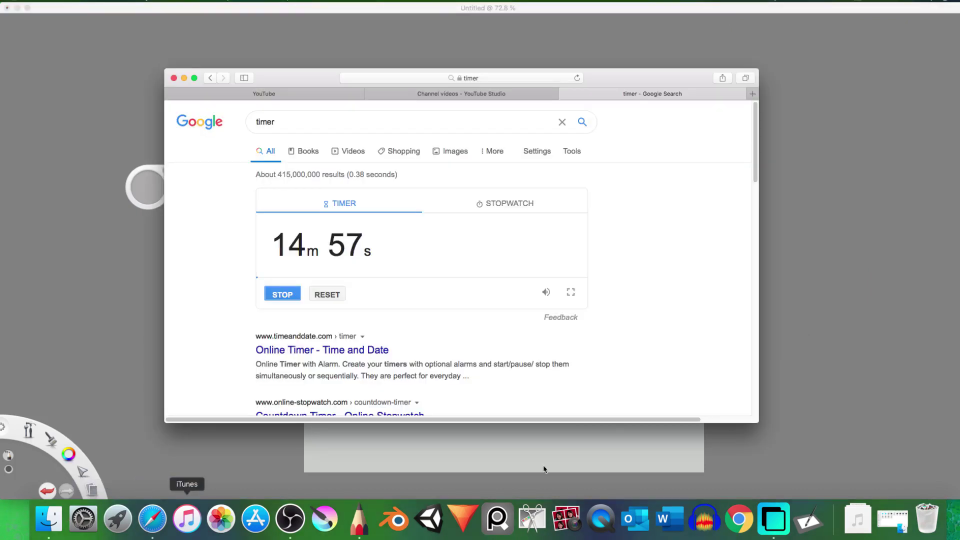
pyautogui.click(802, 375)
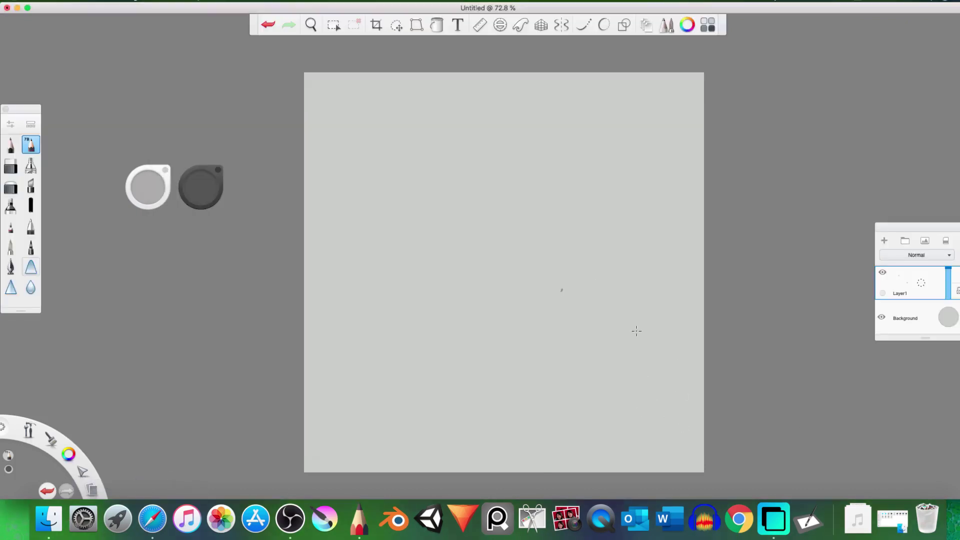
# Try a pencil stroke mid-canvas, undo it, and set the drawing color to a very dark green.
pyautogui.moveTo(549, 232); pyautogui.dragTo(597, 342)
pyautogui.press('super+z')
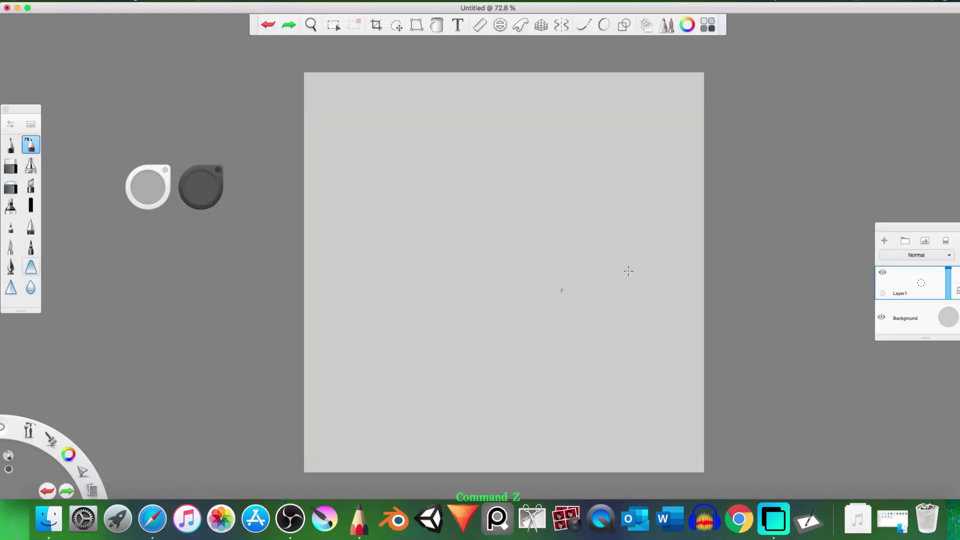
pyautogui.click(202, 190)
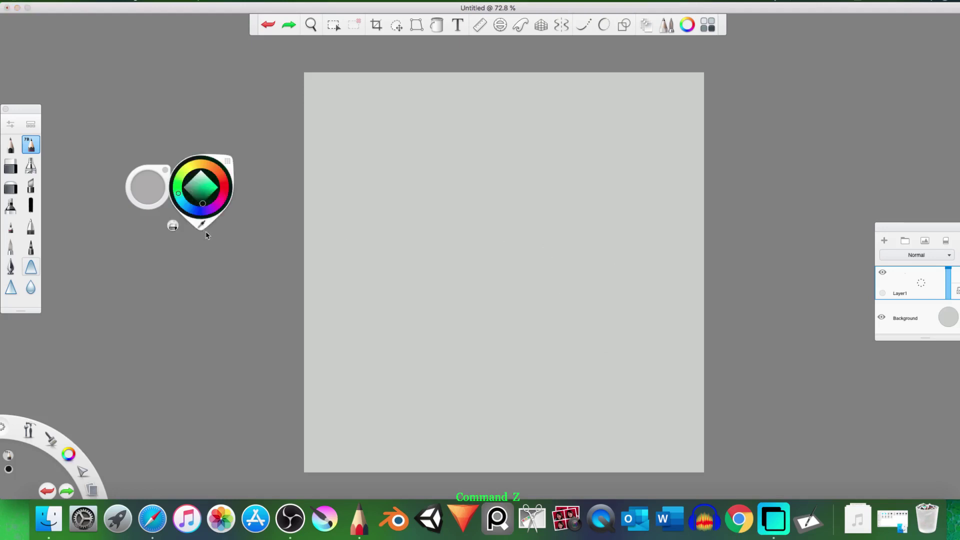
pyautogui.moveTo(475, 202); pyautogui.dragTo(535, 334)
pyautogui.moveTo(494, 244); pyautogui.dragTo(553, 340)
pyautogui.moveTo(535, 272); pyautogui.dragTo(573, 335)
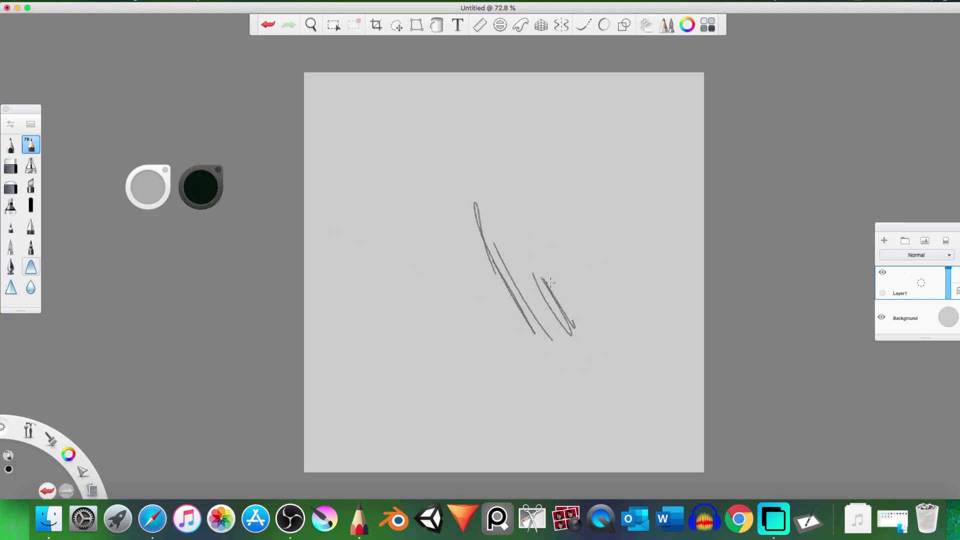
pyautogui.moveTo(533, 250); pyautogui.dragTo(580, 320)
pyautogui.moveTo(575, 259)
pyautogui.mouseDown()
pyautogui.moveTo(598, 319)
pyautogui.moveTo(633, 316)
pyautogui.mouseUp()
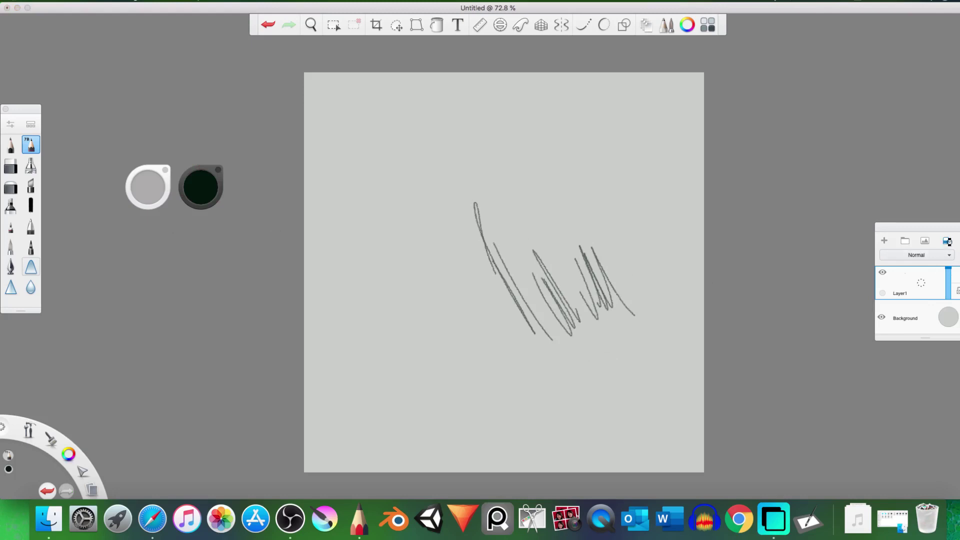
pyautogui.click(947, 241)
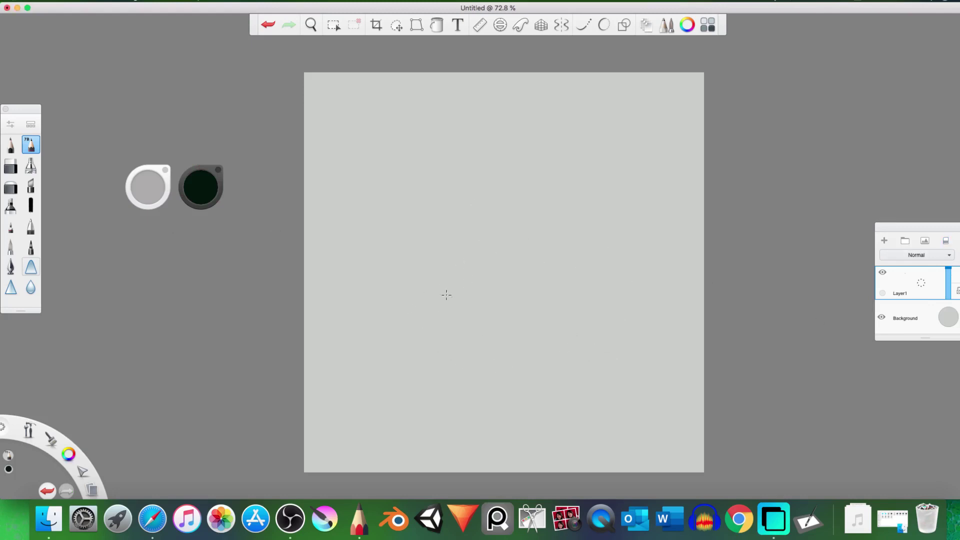
# Sketch a tilted boxy palm with a finger-base line and curved construction lines in the canvas's upper-left area.
pyautogui.scroll(3, 455, 204)
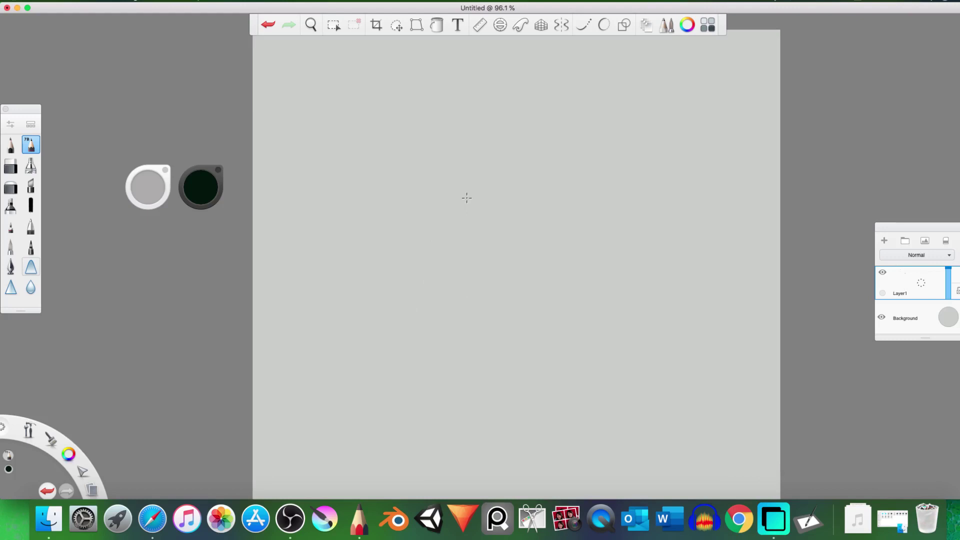
pyautogui.press('e')
pyautogui.press('e')
pyautogui.moveTo(310, 160); pyautogui.dragTo(353, 207)
pyautogui.moveTo(311, 159)
pyautogui.mouseDown()
pyautogui.moveTo(381, 79)
pyautogui.moveTo(426, 124)
pyautogui.moveTo(363, 196)
pyautogui.moveTo(407, 140)
pyautogui.moveTo(441, 141)
pyautogui.mouseUp()
pyautogui.moveTo(354, 210)
pyautogui.mouseDown()
pyautogui.moveTo(378, 216)
pyautogui.moveTo(444, 148)
pyautogui.moveTo(410, 182)
pyautogui.moveTo(444, 149)
pyautogui.mouseUp()
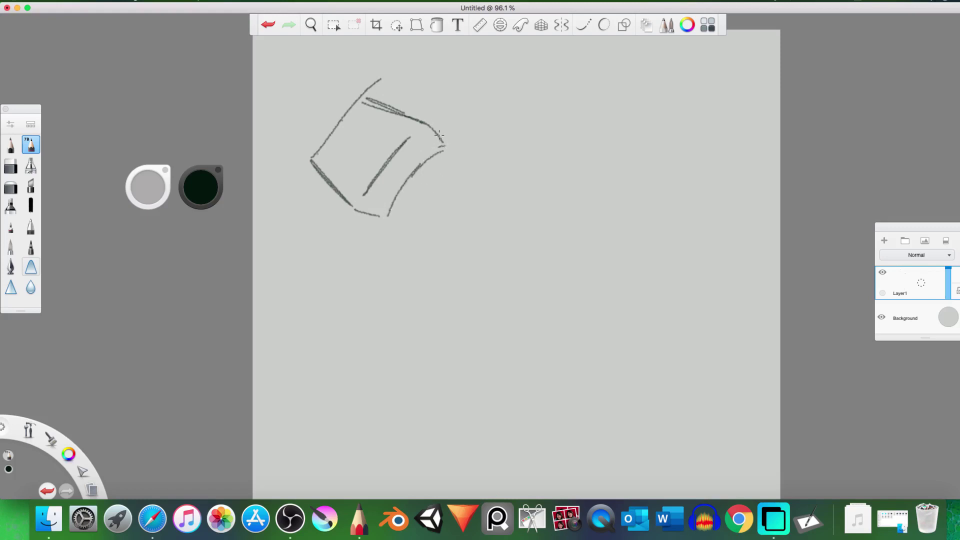
pyautogui.moveTo(338, 142); pyautogui.dragTo(373, 134)
pyautogui.moveTo(374, 95)
pyautogui.mouseDown()
pyautogui.moveTo(364, 95)
pyautogui.moveTo(345, 130)
pyautogui.moveTo(369, 141)
pyautogui.moveTo(346, 187)
pyautogui.moveTo(328, 139)
pyautogui.moveTo(395, 126)
pyautogui.mouseUp()
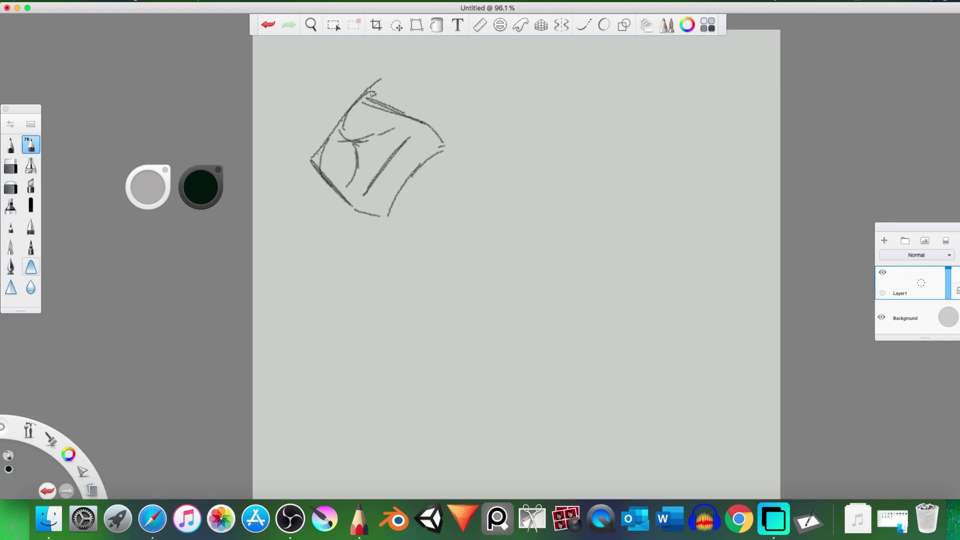
# Sketch a short thumb with a circular tip extending from the palm's upper edge.
pyautogui.moveTo(360, 91); pyautogui.dragTo(416, 85)
pyautogui.moveTo(402, 116)
pyautogui.mouseDown()
pyautogui.moveTo(418, 71)
pyautogui.moveTo(420, 101)
pyautogui.moveTo(420, 84)
pyautogui.moveTo(403, 85)
pyautogui.moveTo(430, 84)
pyautogui.mouseUp()
pyautogui.press('e')
pyautogui.moveTo(433, 83)
pyautogui.mouseDown()
pyautogui.moveTo(411, 98)
pyautogui.moveTo(429, 101)
pyautogui.moveTo(400, 92)
pyautogui.moveTo(442, 102)
pyautogui.moveTo(413, 84)
pyautogui.moveTo(445, 85)
pyautogui.moveTo(436, 101)
pyautogui.moveTo(448, 87)
pyautogui.moveTo(423, 84)
pyautogui.moveTo(439, 80)
pyautogui.moveTo(431, 86)
pyautogui.moveTo(444, 86)
pyautogui.moveTo(432, 81)
pyautogui.moveTo(444, 103)
pyautogui.moveTo(441, 88)
pyautogui.moveTo(431, 102)
pyautogui.moveTo(412, 99)
pyautogui.moveTo(436, 104)
pyautogui.moveTo(408, 113)
pyautogui.mouseUp()
pyautogui.press('b')
pyautogui.press('e')
pyautogui.press('e')
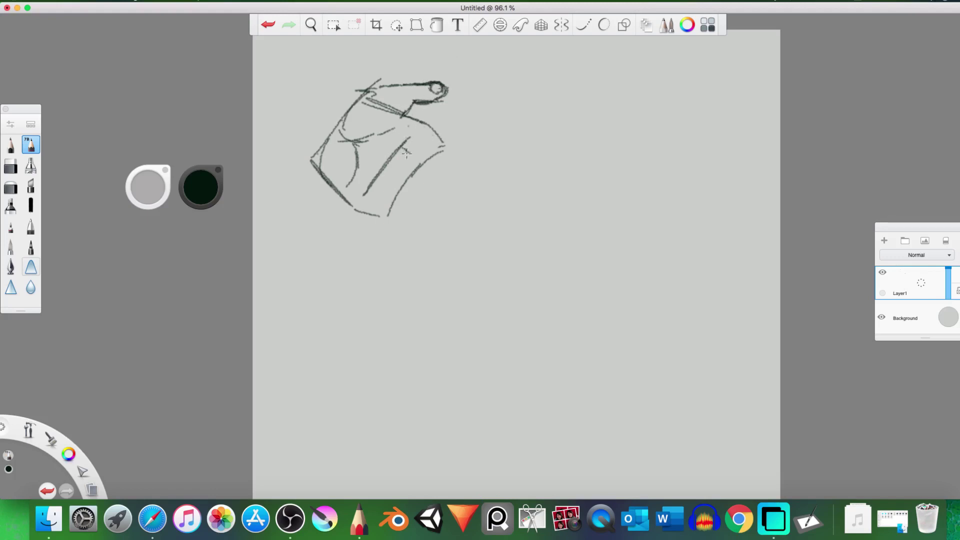
# Mark the finger divisions along the palm's front band and replace the inner curves with a rounder palm heel outline.
pyautogui.moveTo(399, 142)
pyautogui.mouseDown()
pyautogui.moveTo(420, 159)
pyautogui.moveTo(395, 169)
pyautogui.moveTo(402, 176)
pyautogui.moveTo(390, 195)
pyautogui.mouseUp()
pyautogui.moveTo(389, 94); pyautogui.dragTo(391, 107)
pyautogui.press('e')
pyautogui.moveTo(383, 131)
pyautogui.mouseDown()
pyautogui.moveTo(352, 143)
pyautogui.moveTo(351, 131)
pyautogui.moveTo(358, 161)
pyautogui.moveTo(339, 148)
pyautogui.moveTo(342, 127)
pyautogui.moveTo(329, 140)
pyautogui.moveTo(353, 107)
pyautogui.moveTo(312, 149)
pyautogui.moveTo(326, 181)
pyautogui.moveTo(314, 150)
pyautogui.moveTo(319, 164)
pyautogui.mouseUp()
pyautogui.moveTo(374, 85)
pyautogui.mouseDown()
pyautogui.moveTo(322, 89)
pyautogui.moveTo(302, 127)
pyautogui.moveTo(303, 149)
pyautogui.moveTo(330, 192)
pyautogui.moveTo(303, 141)
pyautogui.moveTo(349, 206)
pyautogui.mouseUp()
pyautogui.moveTo(362, 91)
pyautogui.mouseDown()
pyautogui.moveTo(352, 85)
pyautogui.moveTo(372, 81)
pyautogui.mouseUp()
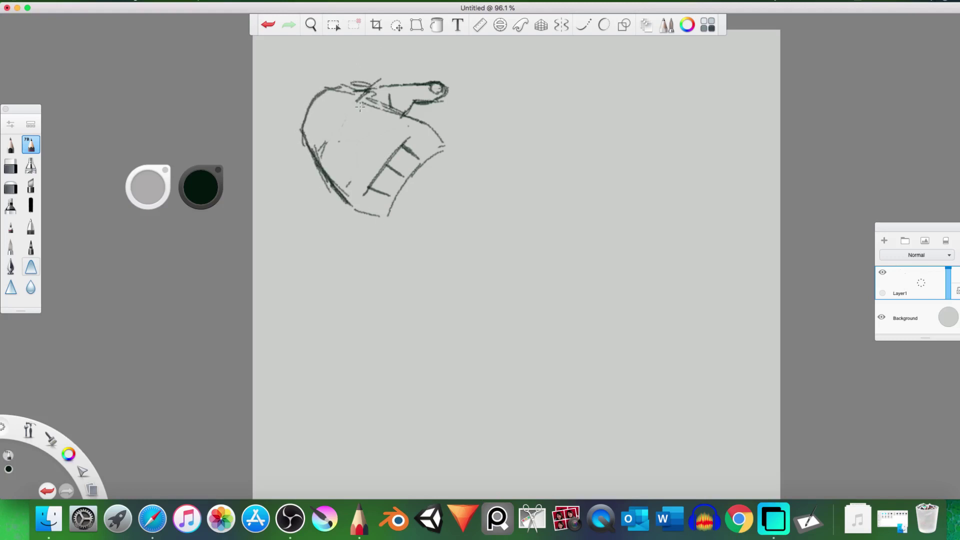
# Add short crease and plane lines across the inside of the palm.
pyautogui.moveTo(354, 171); pyautogui.dragTo(340, 153)
pyautogui.moveTo(355, 173)
pyautogui.mouseDown()
pyautogui.moveTo(326, 133)
pyautogui.moveTo(372, 152)
pyautogui.mouseUp()
pyautogui.moveTo(351, 119); pyautogui.dragTo(379, 127)
pyautogui.moveTo(356, 174); pyautogui.dragTo(370, 173)
pyautogui.moveTo(380, 142)
pyautogui.mouseDown()
pyautogui.moveTo(378, 163)
pyautogui.moveTo(396, 128)
pyautogui.mouseUp()
# Erase the thumb's circular tip and redraw the thumb with a simpler bent end.
pyautogui.press('e')
pyautogui.moveTo(418, 81)
pyautogui.mouseDown()
pyautogui.moveTo(457, 89)
pyautogui.moveTo(428, 76)
pyautogui.moveTo(422, 96)
pyautogui.moveTo(438, 97)
pyautogui.moveTo(415, 100)
pyautogui.moveTo(440, 103)
pyautogui.moveTo(383, 110)
pyautogui.moveTo(363, 102)
pyautogui.mouseUp()
pyautogui.press('e')
pyautogui.press('e')
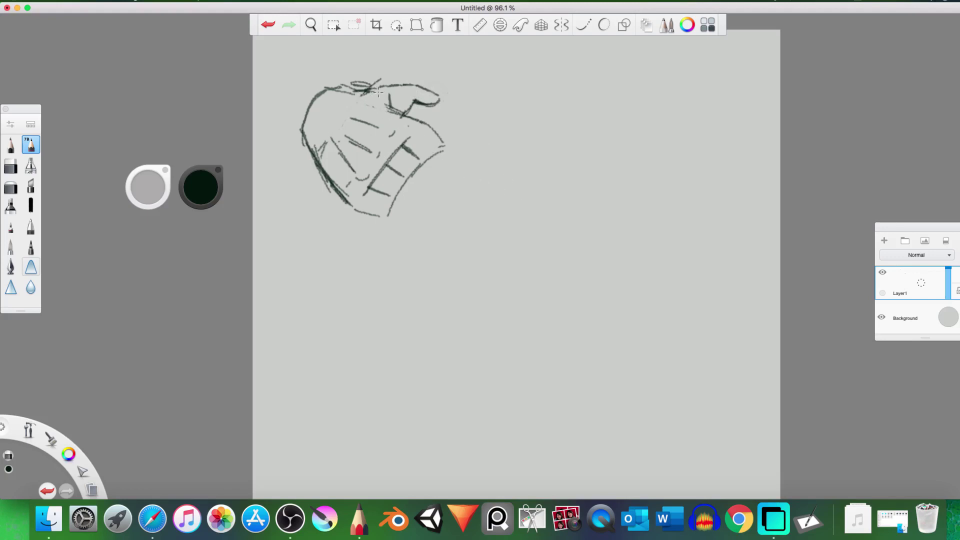
pyautogui.press('e')
# Sketch the index finger and the shorter fingers extending diagonally from the palm's front edge.
pyautogui.moveTo(418, 147)
pyautogui.mouseDown()
pyautogui.moveTo(472, 181)
pyautogui.moveTo(462, 177)
pyautogui.moveTo(470, 170)
pyautogui.moveTo(483, 189)
pyautogui.moveTo(481, 168)
pyautogui.moveTo(475, 182)
pyautogui.moveTo(457, 179)
pyautogui.moveTo(483, 183)
pyautogui.mouseUp()
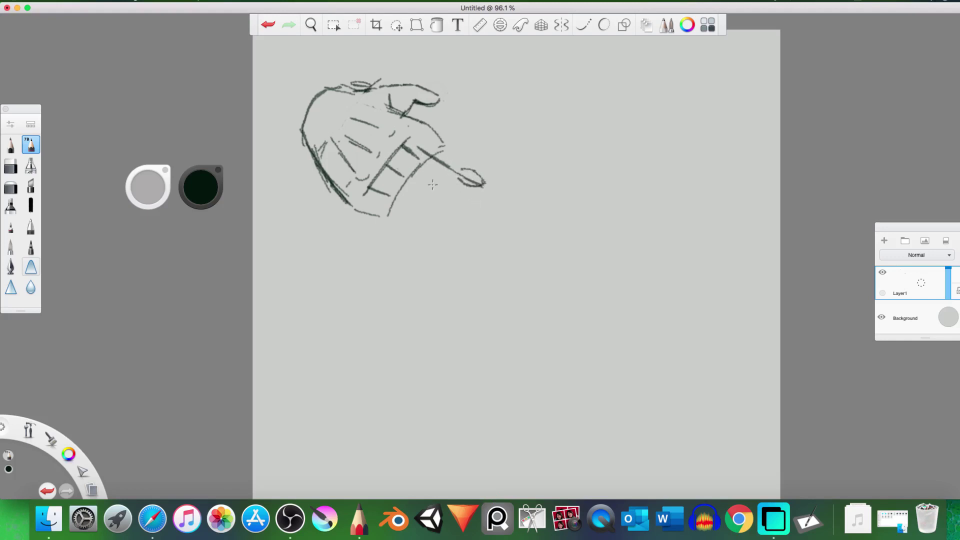
pyautogui.moveTo(401, 163)
pyautogui.mouseDown()
pyautogui.moveTo(455, 208)
pyautogui.moveTo(439, 195)
pyautogui.moveTo(465, 206)
pyautogui.moveTo(434, 199)
pyautogui.moveTo(461, 210)
pyautogui.mouseUp()
pyautogui.press('e')
pyautogui.press('e')
pyautogui.moveTo(388, 188); pyautogui.dragTo(426, 203)
pyautogui.moveTo(422, 202); pyautogui.dragTo(440, 204)
pyautogui.moveTo(376, 205); pyautogui.dragTo(413, 212)
pyautogui.moveTo(419, 120)
pyautogui.mouseDown()
pyautogui.moveTo(462, 168)
pyautogui.moveTo(409, 150)
pyautogui.moveTo(461, 181)
pyautogui.mouseUp()
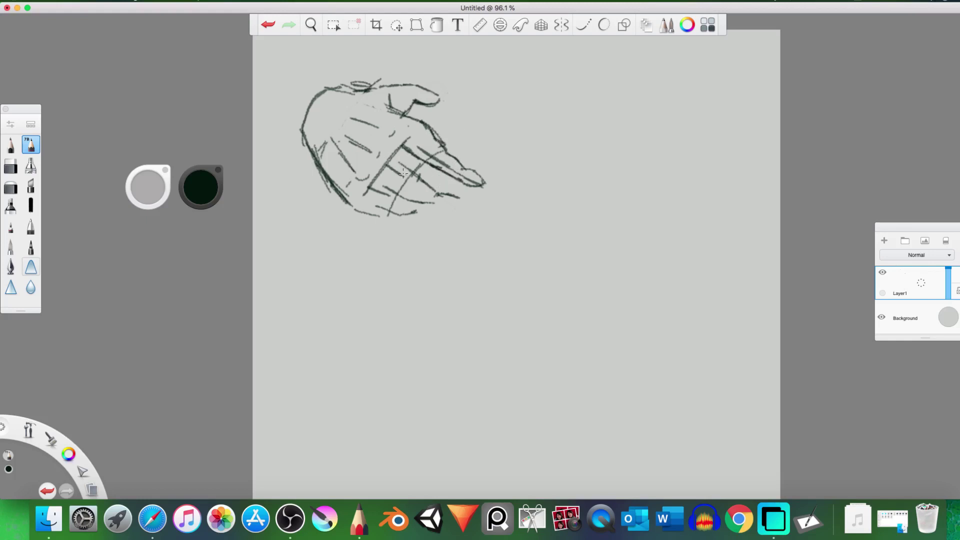
# Outline the middle finger and shade the gap between it and the index finger.
pyautogui.moveTo(393, 170); pyautogui.dragTo(439, 196)
pyautogui.moveTo(396, 171)
pyautogui.mouseDown()
pyautogui.moveTo(438, 195)
pyautogui.moveTo(459, 197)
pyautogui.moveTo(465, 181)
pyautogui.mouseUp()
pyautogui.moveTo(422, 167)
pyautogui.mouseDown()
pyautogui.moveTo(410, 155)
pyautogui.moveTo(437, 176)
pyautogui.mouseUp()
# Erase the index finger's pointed end and redraw its upper edge with a rounded tip.
pyautogui.press('e')
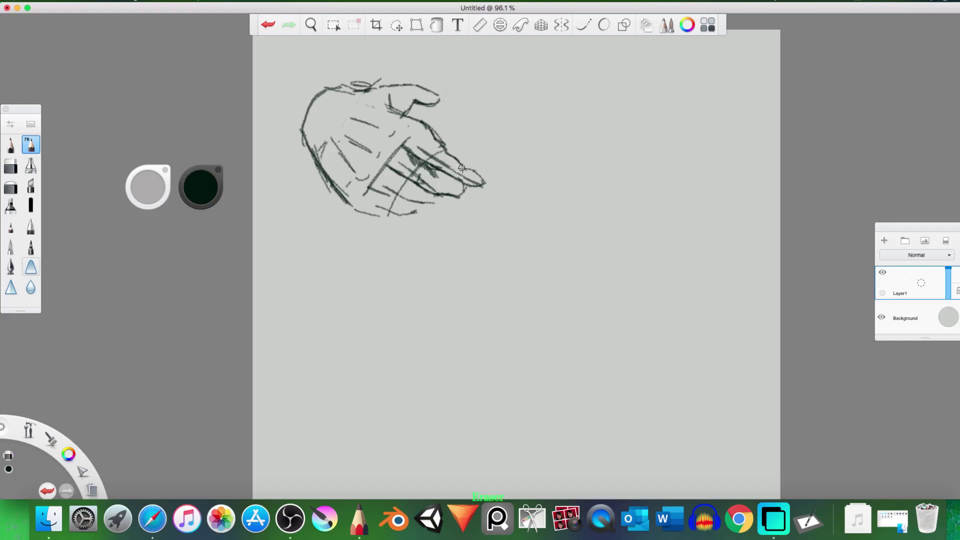
pyautogui.moveTo(450, 160)
pyautogui.mouseDown()
pyautogui.moveTo(476, 177)
pyautogui.moveTo(431, 144)
pyautogui.moveTo(429, 128)
pyautogui.moveTo(479, 172)
pyautogui.moveTo(466, 177)
pyautogui.moveTo(477, 181)
pyautogui.moveTo(471, 187)
pyautogui.moveTo(481, 179)
pyautogui.moveTo(458, 158)
pyautogui.moveTo(477, 180)
pyautogui.moveTo(444, 172)
pyautogui.moveTo(478, 179)
pyautogui.mouseUp()
pyautogui.press('b')
pyautogui.press('e')
pyautogui.press('e')
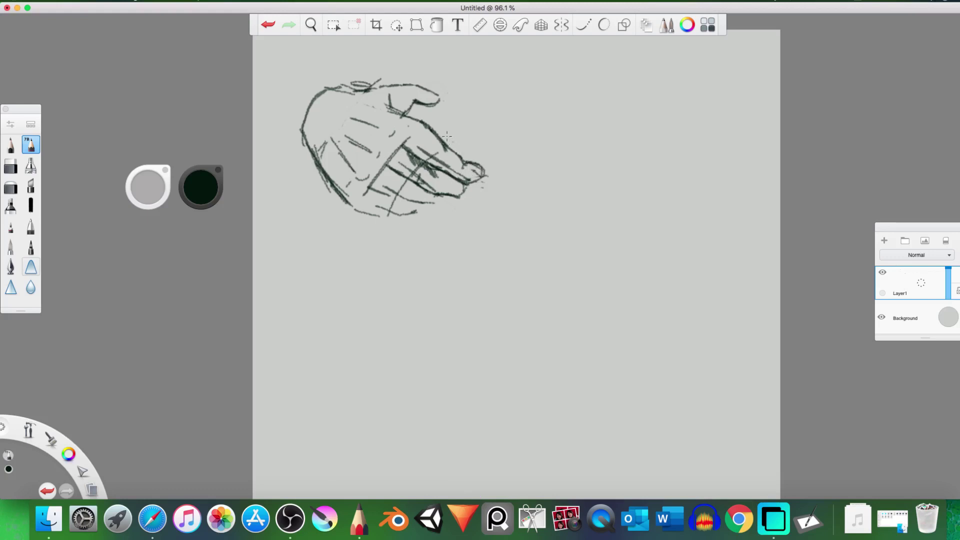
pyautogui.press('e')
# Close the outlines of the two lowest fingers and the palm's lower edge.
pyautogui.press('b')
pyautogui.moveTo(434, 203); pyautogui.dragTo(438, 196)
pyautogui.moveTo(366, 215)
pyautogui.mouseDown()
pyautogui.moveTo(411, 216)
pyautogui.moveTo(421, 207)
pyautogui.moveTo(376, 190)
pyautogui.moveTo(429, 204)
pyautogui.mouseUp()
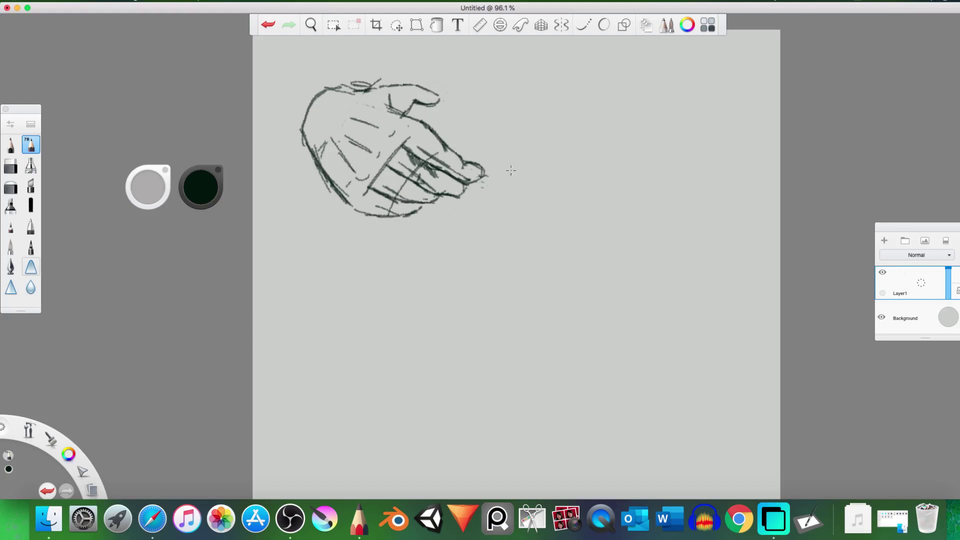
# Add a raised, curled tip above the end of the index finger.
pyautogui.moveTo(457, 155)
pyautogui.mouseDown()
pyautogui.moveTo(467, 151)
pyautogui.moveTo(484, 171)
pyautogui.moveTo(447, 148)
pyautogui.moveTo(453, 160)
pyautogui.moveTo(470, 154)
pyautogui.moveTo(460, 156)
pyautogui.moveTo(468, 167)
pyautogui.moveTo(464, 155)
pyautogui.mouseUp()
pyautogui.press('e')
pyautogui.press('e')
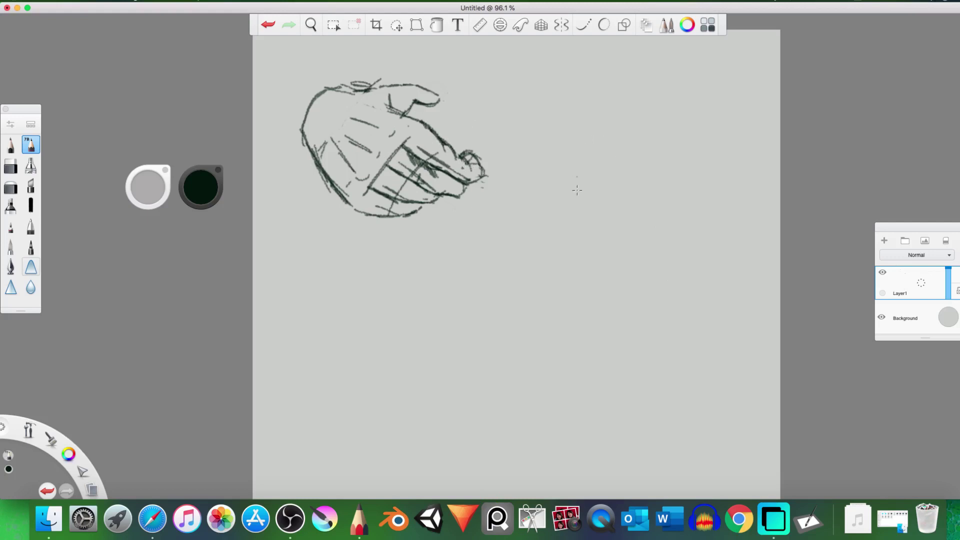
# Erase the end of the middle finger and redraw it shorter beside the lower fingers.
pyautogui.press('e')
pyautogui.moveTo(453, 194)
pyautogui.mouseDown()
pyautogui.moveTo(445, 176)
pyautogui.moveTo(437, 180)
pyautogui.moveTo(452, 182)
pyautogui.moveTo(443, 177)
pyautogui.moveTo(444, 197)
pyautogui.moveTo(444, 187)
pyautogui.moveTo(436, 200)
pyautogui.moveTo(422, 190)
pyautogui.moveTo(446, 193)
pyautogui.mouseUp()
pyautogui.press('e')
pyautogui.press('e')
pyautogui.press('e')
pyautogui.press('e')
# Clean up the index finger's curled tip and redraw its underside as a slimmer shape.
pyautogui.moveTo(466, 151); pyautogui.dragTo(485, 171)
pyautogui.press('e')
pyautogui.press('e')
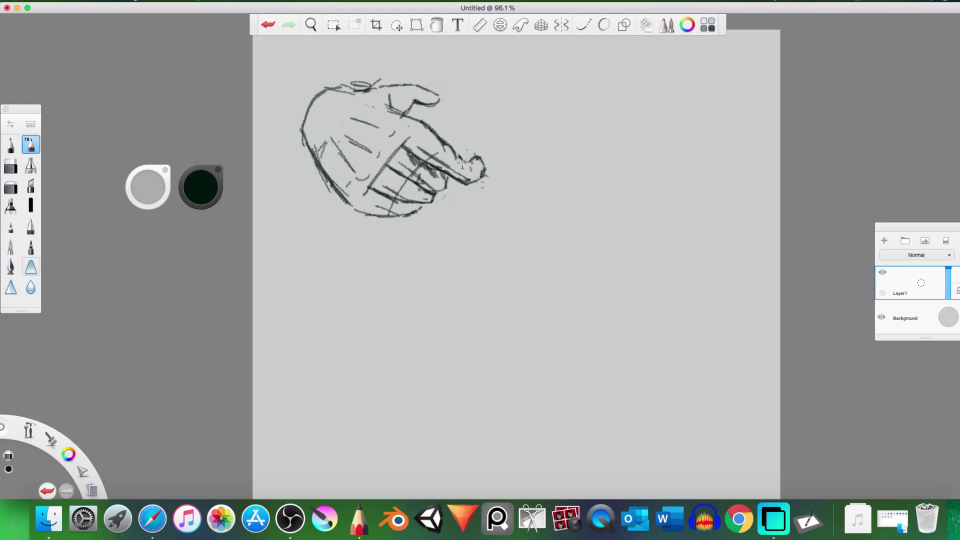
pyautogui.moveTo(463, 175)
pyautogui.mouseDown()
pyautogui.moveTo(482, 187)
pyautogui.moveTo(458, 183)
pyautogui.moveTo(486, 177)
pyautogui.moveTo(458, 159)
pyautogui.moveTo(475, 156)
pyautogui.moveTo(456, 164)
pyautogui.moveTo(478, 173)
pyautogui.mouseUp()
pyautogui.press('e')
pyautogui.press('e')
pyautogui.press('e')
# Block in the front and top planes of a second, boxy hand in the canvas's right half.
pyautogui.moveTo(541, 238)
pyautogui.mouseDown()
pyautogui.moveTo(598, 198)
pyautogui.moveTo(644, 247)
pyautogui.mouseUp()
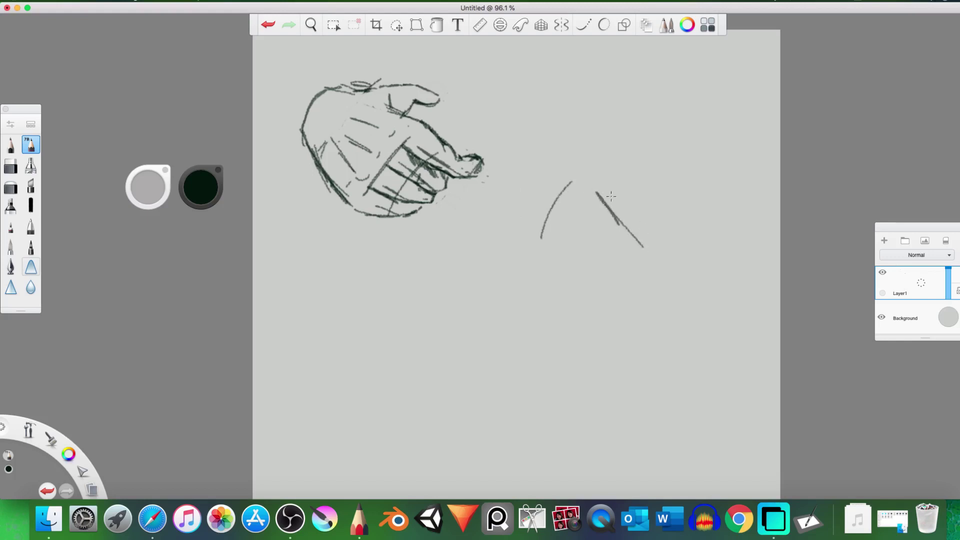
pyautogui.moveTo(583, 181)
pyautogui.mouseDown()
pyautogui.moveTo(640, 187)
pyautogui.moveTo(667, 224)
pyautogui.mouseUp()
pyautogui.moveTo(540, 239)
pyautogui.mouseDown()
pyautogui.moveTo(541, 269)
pyautogui.moveTo(540, 241)
pyautogui.moveTo(542, 278)
pyautogui.moveTo(631, 316)
pyautogui.mouseUp()
pyautogui.moveTo(643, 253); pyautogui.dragTo(634, 278)
pyautogui.moveTo(630, 281); pyautogui.dragTo(635, 319)
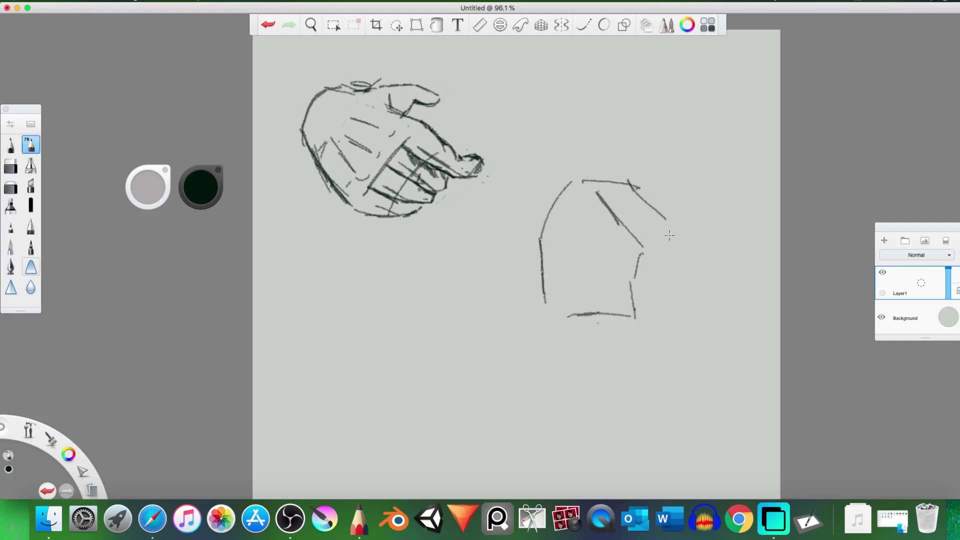
# Draw the second hand's side plane and curved wrist edge, and extend two forearm lines diagonally upward.
pyautogui.moveTo(669, 222)
pyautogui.mouseDown()
pyautogui.moveTo(663, 256)
pyautogui.moveTo(675, 304)
pyautogui.moveTo(659, 315)
pyautogui.moveTo(667, 311)
pyautogui.mouseUp()
pyautogui.moveTo(589, 183)
pyautogui.mouseDown()
pyautogui.moveTo(641, 249)
pyautogui.moveTo(664, 240)
pyautogui.moveTo(654, 243)
pyautogui.mouseUp()
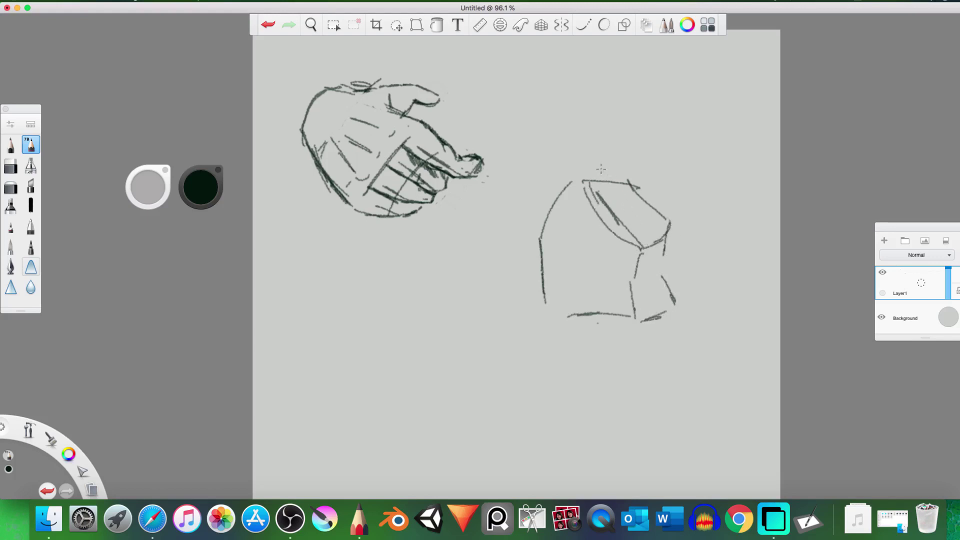
pyautogui.moveTo(586, 181)
pyautogui.mouseDown()
pyautogui.moveTo(664, 124)
pyautogui.moveTo(589, 189)
pyautogui.mouseUp()
pyautogui.moveTo(643, 250)
pyautogui.mouseDown()
pyautogui.moveTo(693, 181)
pyautogui.moveTo(706, 197)
pyautogui.moveTo(692, 206)
pyautogui.moveTo(719, 185)
pyautogui.mouseUp()
pyautogui.moveTo(653, 248); pyautogui.dragTo(705, 194)
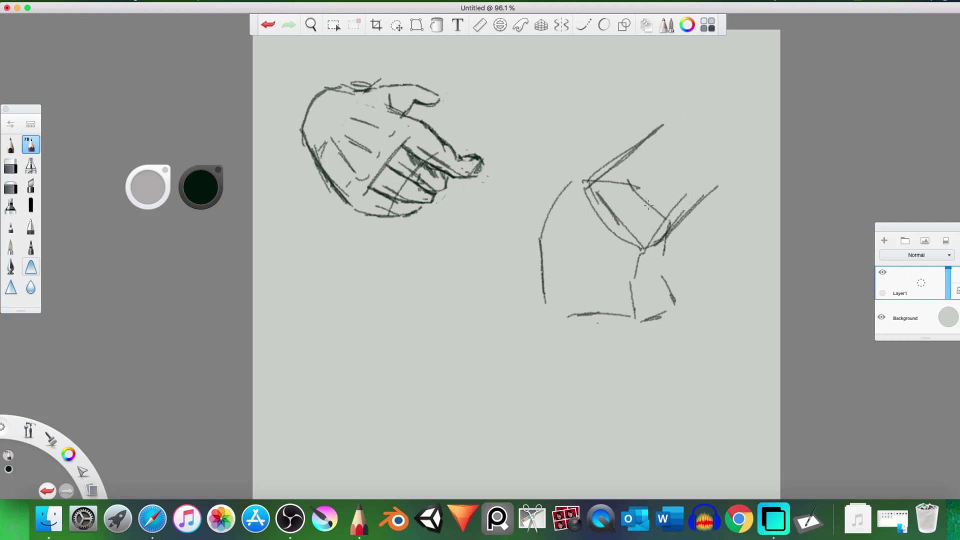
# Sketch a curled finger shape on the side plane of the second hand.
pyautogui.moveTo(658, 239)
pyautogui.mouseDown()
pyautogui.moveTo(677, 234)
pyautogui.moveTo(703, 187)
pyautogui.moveTo(660, 251)
pyautogui.moveTo(663, 282)
pyautogui.mouseUp()
pyautogui.moveTo(668, 257)
pyautogui.mouseDown()
pyautogui.moveTo(685, 256)
pyautogui.moveTo(692, 283)
pyautogui.moveTo(694, 296)
pyautogui.moveTo(673, 313)
pyautogui.mouseUp()
pyautogui.moveTo(665, 279)
pyautogui.mouseDown()
pyautogui.moveTo(681, 268)
pyautogui.moveTo(669, 278)
pyautogui.moveTo(681, 263)
pyautogui.moveTo(670, 254)
pyautogui.moveTo(684, 255)
pyautogui.moveTo(677, 251)
pyautogui.moveTo(684, 259)
pyautogui.moveTo(655, 285)
pyautogui.moveTo(666, 227)
pyautogui.mouseUp()
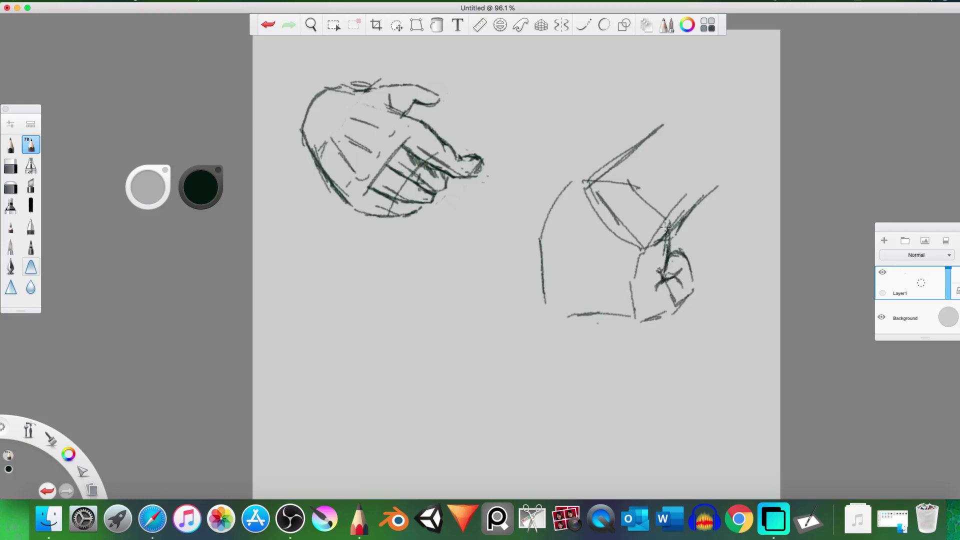
# Redraw the second hand's outer edge further inward from the wrist and erase the old outer line.
pyautogui.moveTo(585, 184)
pyautogui.mouseDown()
pyautogui.moveTo(565, 223)
pyautogui.moveTo(568, 308)
pyautogui.mouseUp()
pyautogui.moveTo(565, 250); pyautogui.dragTo(569, 310)
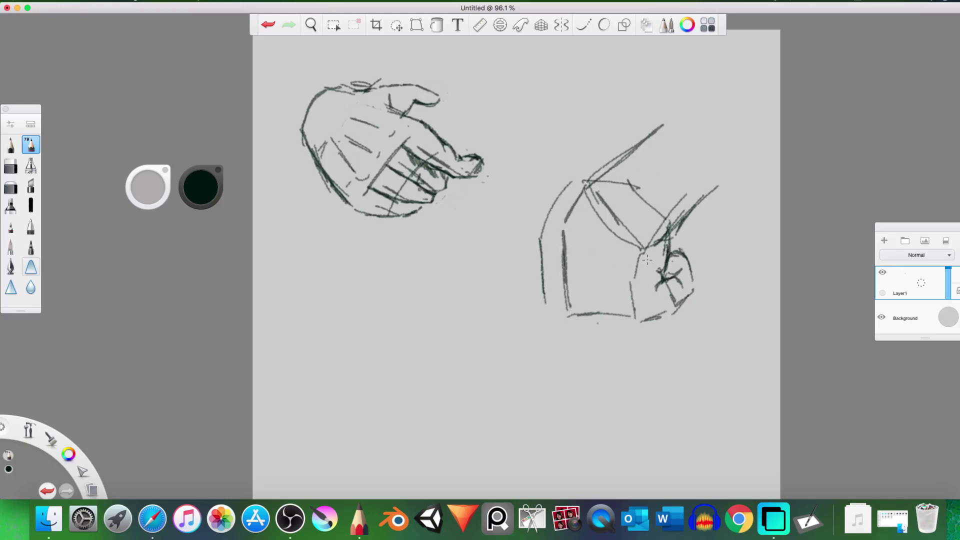
pyautogui.press('e')
pyautogui.moveTo(572, 182)
pyautogui.mouseDown()
pyautogui.moveTo(544, 218)
pyautogui.moveTo(544, 304)
pyautogui.mouseUp()
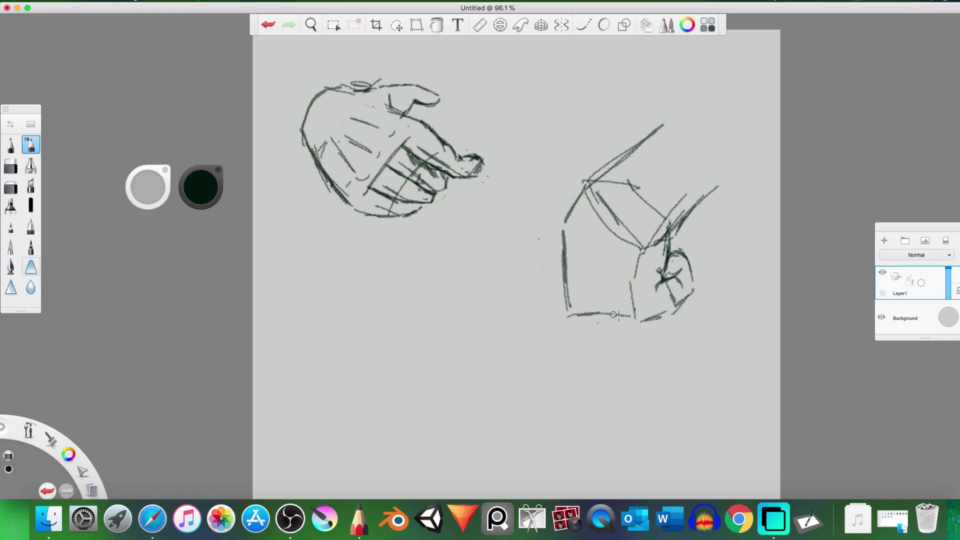
# Rework the second hand's bottom edge into curled fingertips and strengthen the line along its side plane.
pyautogui.press('e')
pyautogui.moveTo(590, 307)
pyautogui.mouseDown()
pyautogui.moveTo(575, 315)
pyautogui.moveTo(605, 314)
pyautogui.moveTo(590, 300)
pyautogui.moveTo(601, 317)
pyautogui.moveTo(642, 323)
pyautogui.moveTo(628, 323)
pyautogui.mouseUp()
pyautogui.press('e')
pyautogui.press('e')
pyautogui.moveTo(628, 281)
pyautogui.mouseDown()
pyautogui.moveTo(646, 302)
pyautogui.moveTo(641, 243)
pyautogui.mouseUp()
pyautogui.moveTo(624, 320)
pyautogui.mouseDown()
pyautogui.moveTo(598, 300)
pyautogui.moveTo(624, 323)
pyautogui.moveTo(584, 309)
pyautogui.moveTo(591, 314)
pyautogui.mouseUp()
pyautogui.press('e')
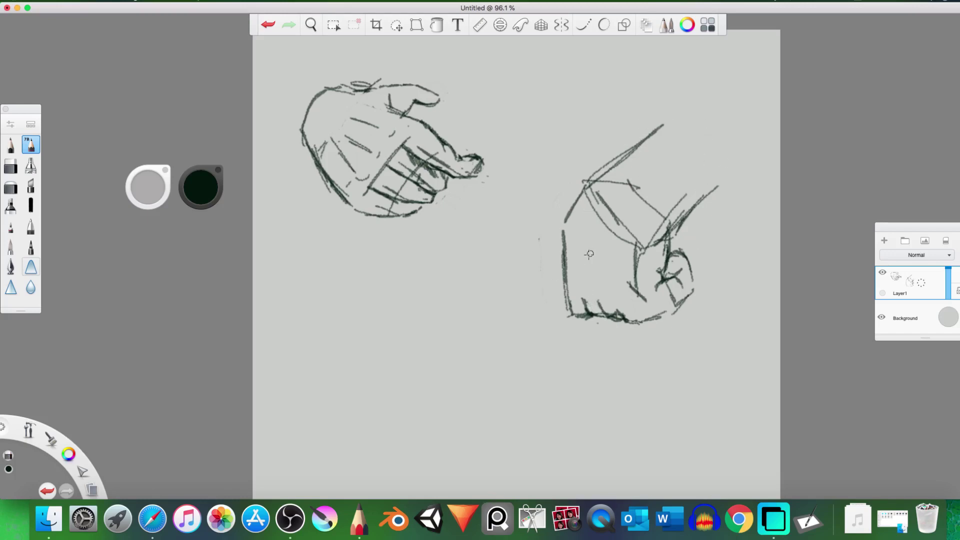
# Separate the second hand's fingers with vertical lines and replace the straight wrist plane with a curved back-of-hand edge.
pyautogui.press('e')
pyautogui.moveTo(576, 301)
pyautogui.mouseDown()
pyautogui.moveTo(606, 302)
pyautogui.moveTo(602, 251)
pyautogui.moveTo(584, 294)
pyautogui.mouseUp()
pyautogui.moveTo(587, 188)
pyautogui.mouseDown()
pyautogui.moveTo(626, 196)
pyautogui.moveTo(646, 228)
pyautogui.moveTo(625, 200)
pyautogui.moveTo(640, 233)
pyautogui.mouseUp()
pyautogui.moveTo(627, 203); pyautogui.dragTo(642, 260)
pyautogui.moveTo(627, 205)
pyautogui.mouseDown()
pyautogui.moveTo(600, 188)
pyautogui.moveTo(617, 191)
pyautogui.moveTo(595, 178)
pyautogui.moveTo(591, 147)
pyautogui.moveTo(639, 177)
pyautogui.moveTo(593, 214)
pyautogui.moveTo(622, 239)
pyautogui.mouseUp()
pyautogui.moveTo(598, 195)
pyautogui.mouseDown()
pyautogui.moveTo(631, 230)
pyautogui.moveTo(600, 195)
pyautogui.mouseUp()
# Erase the second hand's lower forearm line and redraw it closer to the upper one with a rounded wrist.
pyautogui.moveTo(654, 213)
pyautogui.mouseDown()
pyautogui.moveTo(667, 231)
pyautogui.moveTo(654, 248)
pyautogui.moveTo(646, 226)
pyautogui.moveTo(662, 247)
pyautogui.moveTo(658, 228)
pyautogui.moveTo(693, 223)
pyautogui.moveTo(677, 235)
pyautogui.moveTo(671, 216)
pyautogui.mouseUp()
pyautogui.moveTo(722, 194); pyautogui.dragTo(719, 178)
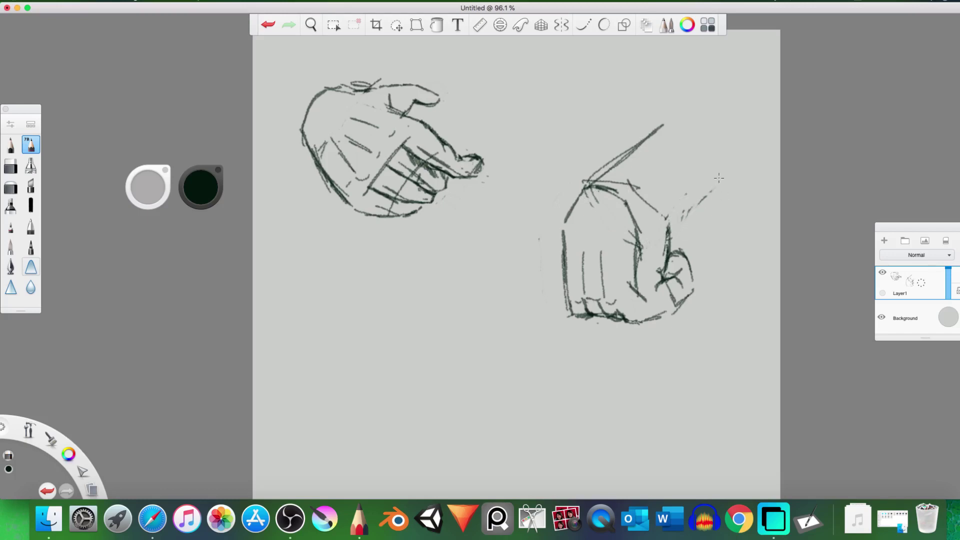
pyautogui.moveTo(632, 187)
pyautogui.mouseDown()
pyautogui.moveTo(664, 218)
pyautogui.moveTo(644, 188)
pyautogui.moveTo(672, 214)
pyautogui.moveTo(640, 226)
pyautogui.moveTo(641, 213)
pyautogui.moveTo(637, 221)
pyautogui.moveTo(676, 217)
pyautogui.moveTo(695, 187)
pyautogui.moveTo(667, 235)
pyautogui.moveTo(660, 229)
pyautogui.mouseUp()
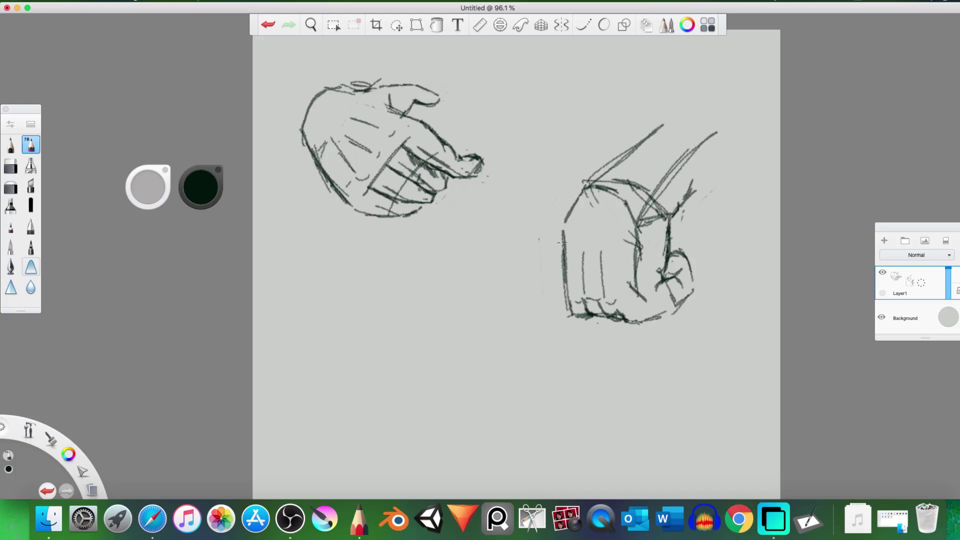
# Darken the second hand's outer edge with a shaded bump at its lower corner, and add inner finger contours.
pyautogui.moveTo(562, 243)
pyautogui.mouseDown()
pyautogui.moveTo(552, 308)
pyautogui.moveTo(572, 314)
pyautogui.moveTo(557, 290)
pyautogui.moveTo(550, 307)
pyautogui.moveTo(564, 288)
pyautogui.mouseUp()
pyautogui.moveTo(565, 227)
pyautogui.mouseDown()
pyautogui.moveTo(562, 239)
pyautogui.moveTo(567, 220)
pyautogui.mouseUp()
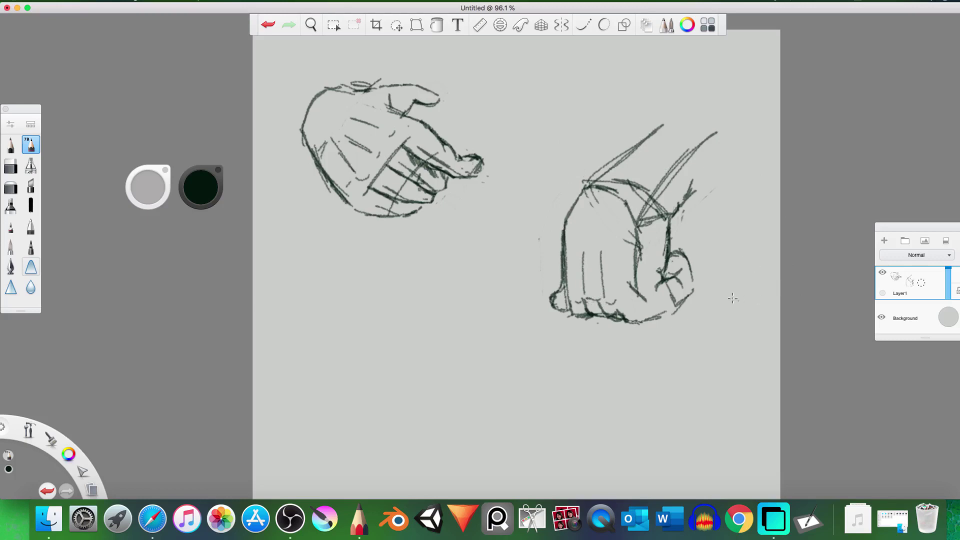
pyautogui.moveTo(566, 294)
pyautogui.mouseDown()
pyautogui.moveTo(561, 315)
pyautogui.moveTo(552, 306)
pyautogui.mouseUp()
pyautogui.moveTo(566, 215)
pyautogui.mouseDown()
pyautogui.moveTo(554, 243)
pyautogui.moveTo(560, 273)
pyautogui.moveTo(556, 241)
pyautogui.mouseUp()
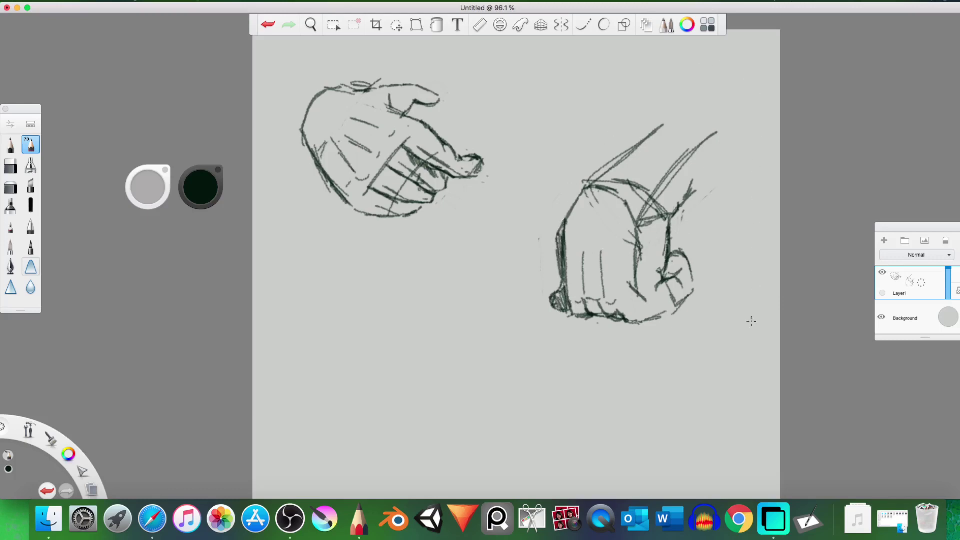
pyautogui.moveTo(593, 189)
pyautogui.mouseDown()
pyautogui.moveTo(600, 241)
pyautogui.moveTo(584, 254)
pyautogui.moveTo(570, 309)
pyautogui.mouseUp()
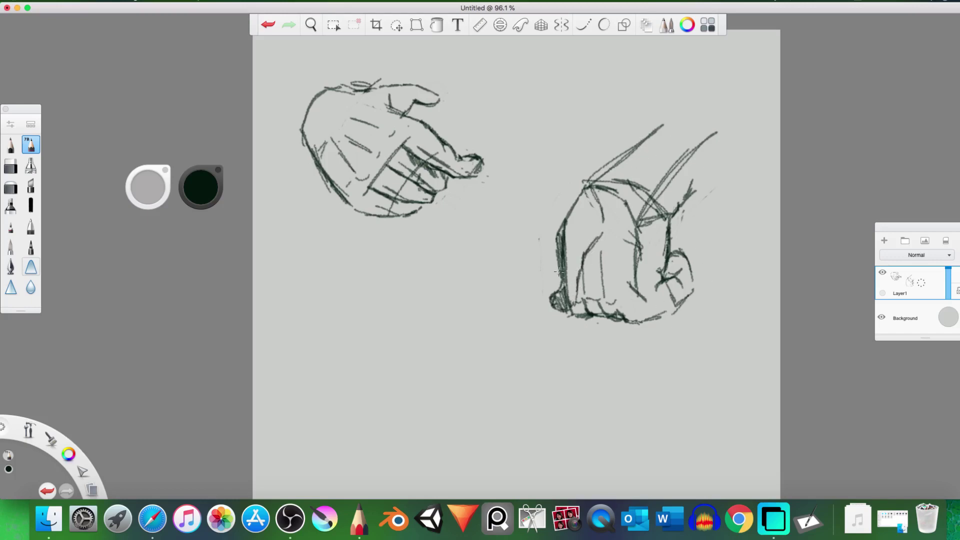
# Reshape the bump at the second hand's lower corner and add another line above the upper forearm edge.
pyautogui.moveTo(560, 272)
pyautogui.mouseDown()
pyautogui.moveTo(548, 303)
pyautogui.moveTo(562, 308)
pyautogui.moveTo(604, 254)
pyautogui.moveTo(584, 242)
pyautogui.moveTo(572, 292)
pyautogui.moveTo(551, 295)
pyautogui.moveTo(570, 303)
pyautogui.mouseUp()
pyautogui.press('e')
pyautogui.press('e')
pyautogui.moveTo(593, 183); pyautogui.dragTo(669, 103)
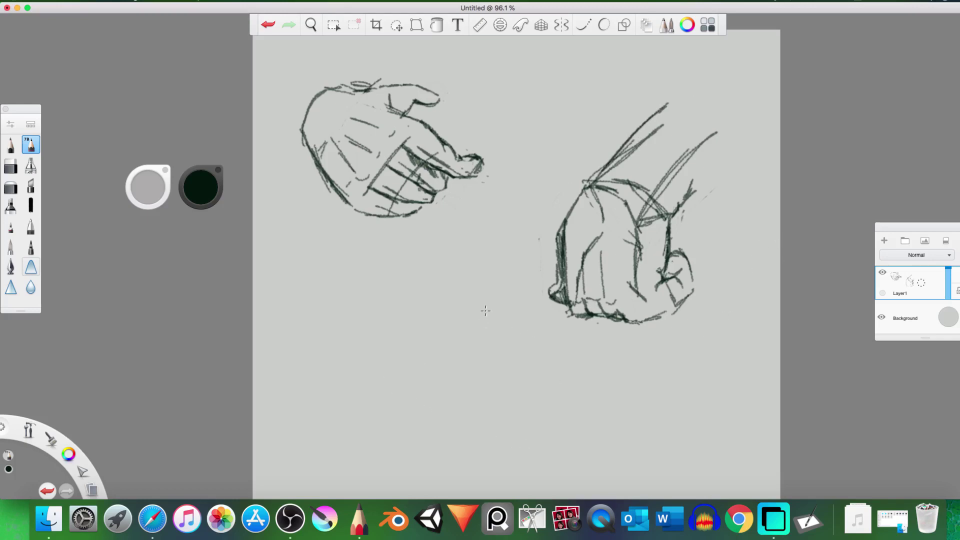
# Start a third hand in the empty lower area with a long outer edge bending into an extended index finger.
pyautogui.press('space')
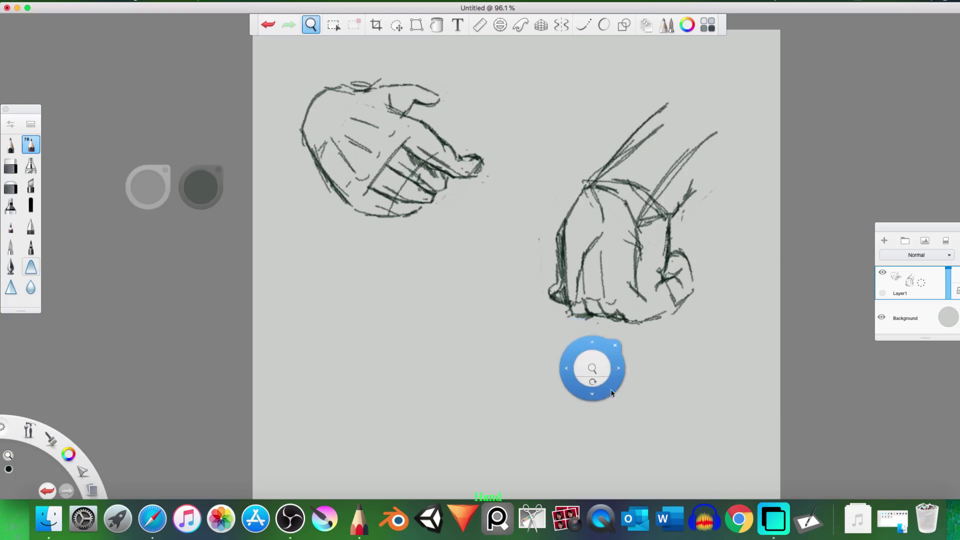
pyautogui.moveTo(591, 368); pyautogui.dragTo(657, 294)
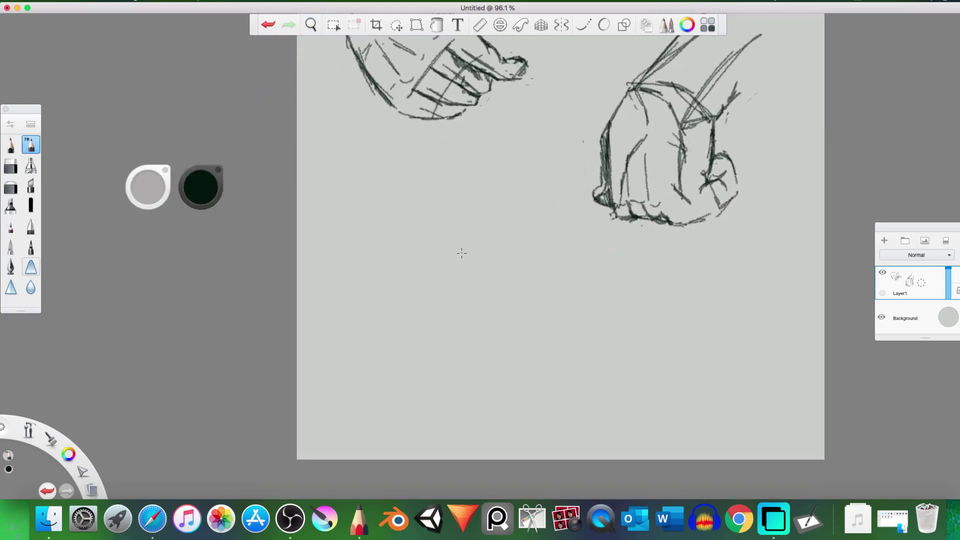
pyautogui.moveTo(458, 210)
pyautogui.mouseDown()
pyautogui.moveTo(463, 322)
pyautogui.moveTo(485, 380)
pyautogui.moveTo(512, 414)
pyautogui.mouseUp()
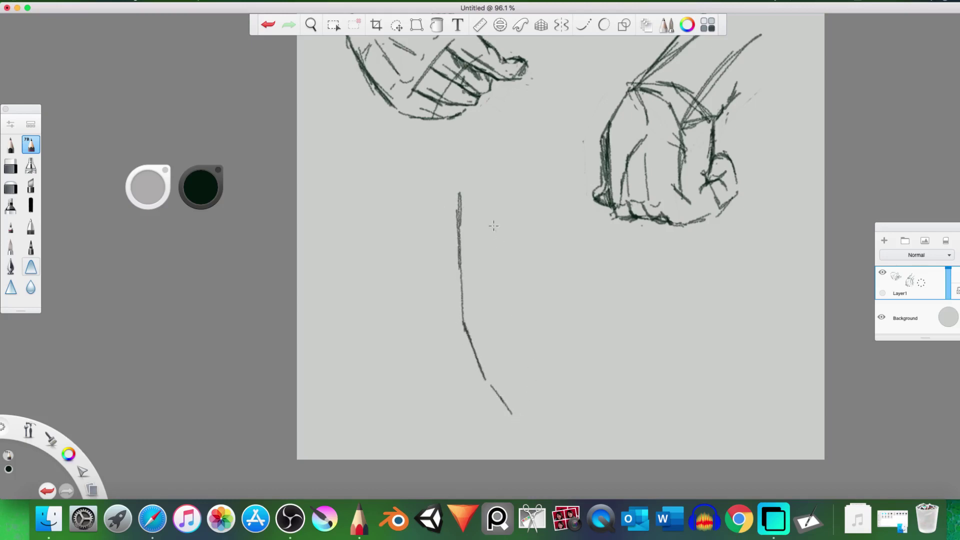
pyautogui.moveTo(506, 202); pyautogui.dragTo(504, 264)
pyautogui.moveTo(505, 231)
pyautogui.mouseDown()
pyautogui.moveTo(486, 313)
pyautogui.moveTo(535, 403)
pyautogui.mouseUp()
pyautogui.moveTo(508, 409); pyautogui.dragTo(533, 416)
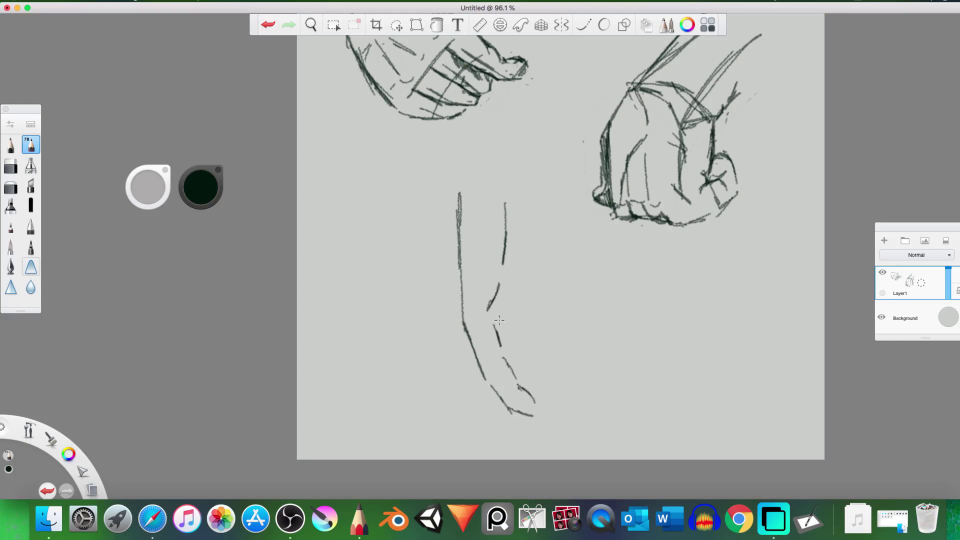
# Add wrist tendon lines, the outer palm edge, palm creases and a knuckle line to the third hand.
pyautogui.moveTo(499, 321); pyautogui.dragTo(523, 299)
pyautogui.moveTo(538, 190); pyautogui.dragTo(539, 269)
pyautogui.moveTo(526, 190); pyautogui.dragTo(515, 243)
pyautogui.moveTo(523, 207); pyautogui.dragTo(510, 262)
pyautogui.moveTo(524, 225); pyautogui.dragTo(537, 253)
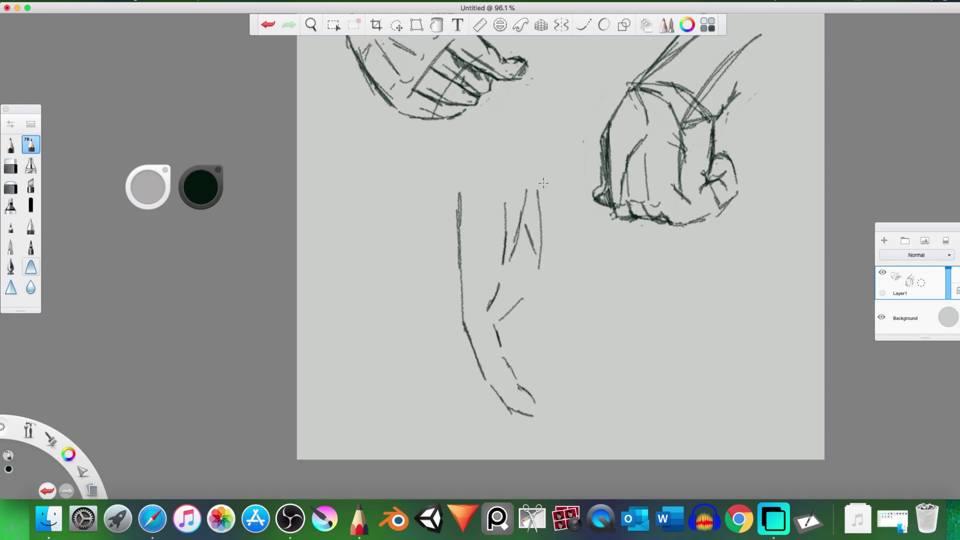
pyautogui.moveTo(543, 185)
pyautogui.mouseDown()
pyautogui.moveTo(562, 332)
pyautogui.moveTo(563, 301)
pyautogui.moveTo(563, 340)
pyautogui.mouseUp()
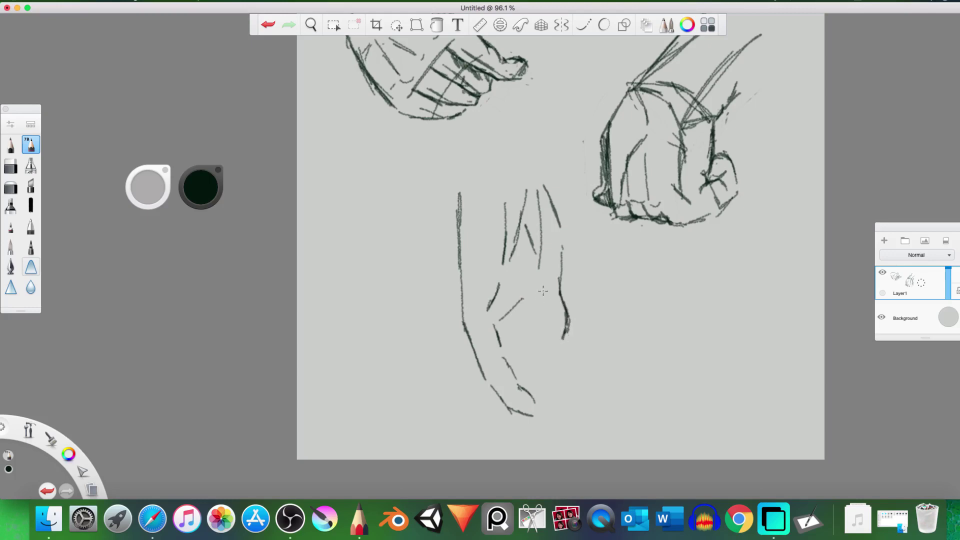
pyautogui.moveTo(528, 285)
pyautogui.mouseDown()
pyautogui.moveTo(544, 292)
pyautogui.moveTo(554, 336)
pyautogui.moveTo(565, 338)
pyautogui.mouseUp()
pyautogui.moveTo(542, 293)
pyautogui.mouseDown()
pyautogui.moveTo(538, 312)
pyautogui.moveTo(498, 336)
pyautogui.moveTo(523, 339)
pyautogui.mouseUp()
pyautogui.moveTo(463, 321)
pyautogui.mouseDown()
pyautogui.moveTo(534, 332)
pyautogui.moveTo(547, 314)
pyautogui.moveTo(533, 306)
pyautogui.moveTo(543, 293)
pyautogui.mouseUp()
# Erase the third hand's outer palm edge and block in a narrower box-shaped palm with a separate side plane.
pyautogui.press('e')
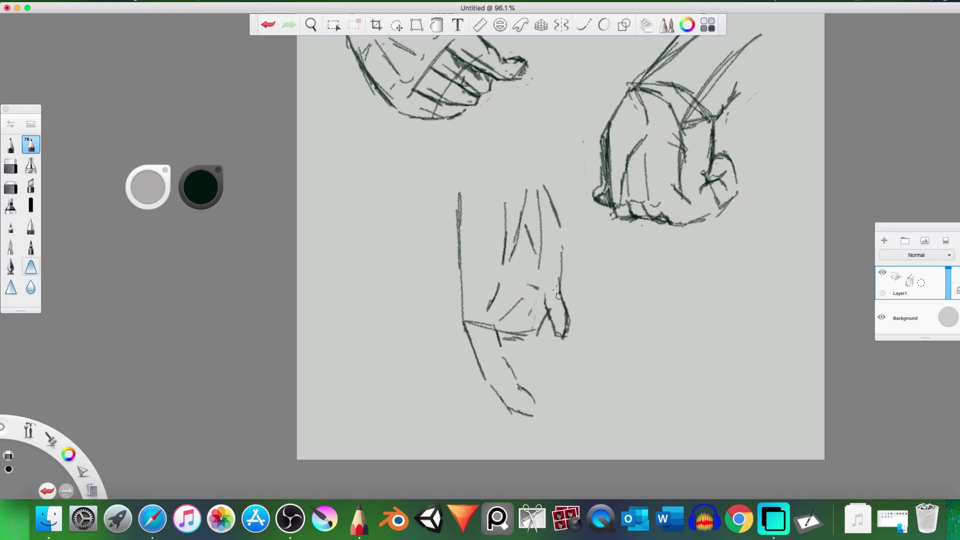
pyautogui.moveTo(559, 297)
pyautogui.mouseDown()
pyautogui.moveTo(565, 270)
pyautogui.moveTo(550, 310)
pyautogui.moveTo(545, 303)
pyautogui.moveTo(558, 333)
pyautogui.moveTo(560, 278)
pyautogui.mouseUp()
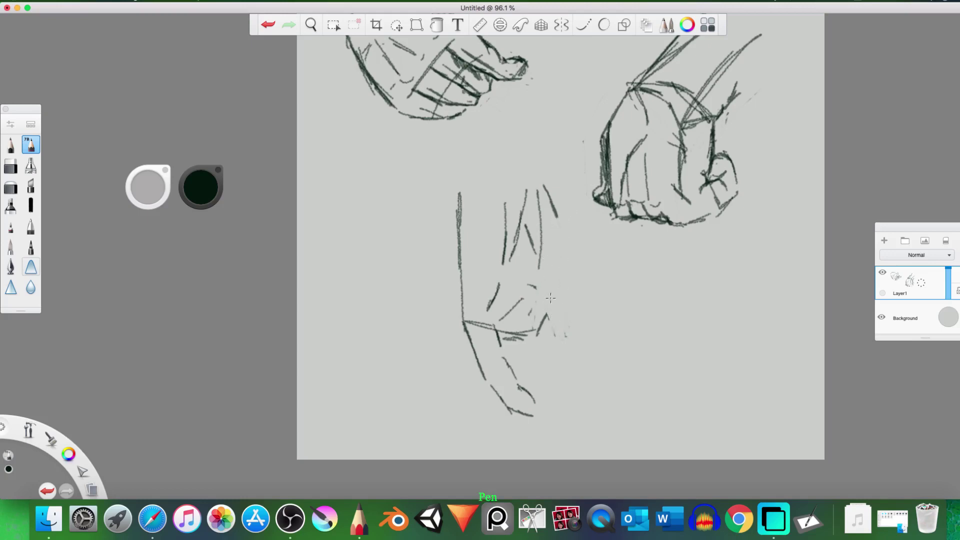
pyautogui.moveTo(534, 213)
pyautogui.mouseDown()
pyautogui.moveTo(552, 311)
pyautogui.moveTo(552, 292)
pyautogui.mouseUp()
pyautogui.moveTo(464, 252)
pyautogui.mouseDown()
pyautogui.moveTo(478, 234)
pyautogui.moveTo(547, 221)
pyautogui.mouseUp()
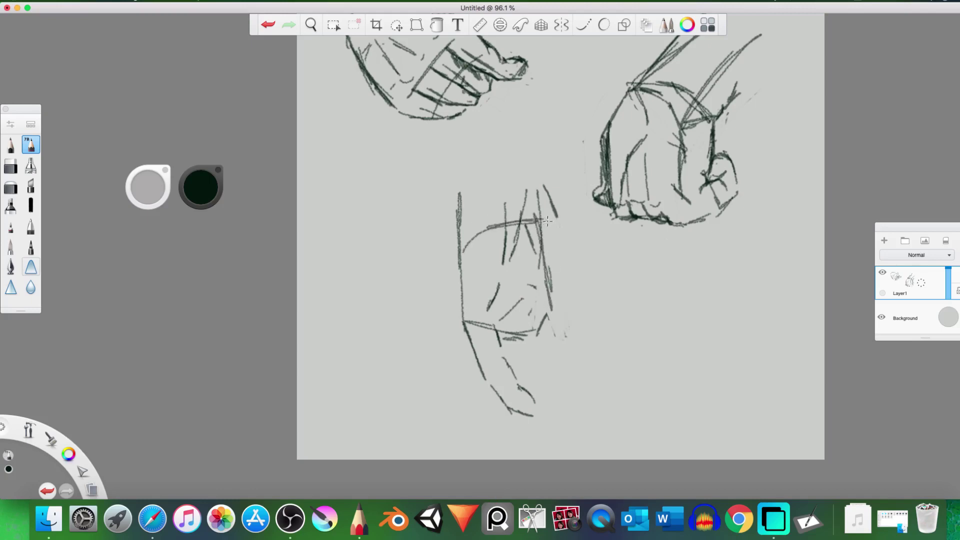
pyautogui.moveTo(486, 240); pyautogui.dragTo(494, 304)
pyautogui.moveTo(489, 230)
pyautogui.mouseDown()
pyautogui.moveTo(490, 319)
pyautogui.moveTo(467, 337)
pyautogui.mouseUp()
pyautogui.moveTo(468, 341); pyautogui.dragTo(461, 234)
pyautogui.moveTo(461, 235)
pyautogui.mouseDown()
pyautogui.moveTo(498, 226)
pyautogui.moveTo(466, 236)
pyautogui.moveTo(493, 323)
pyautogui.moveTo(547, 335)
pyautogui.mouseUp()
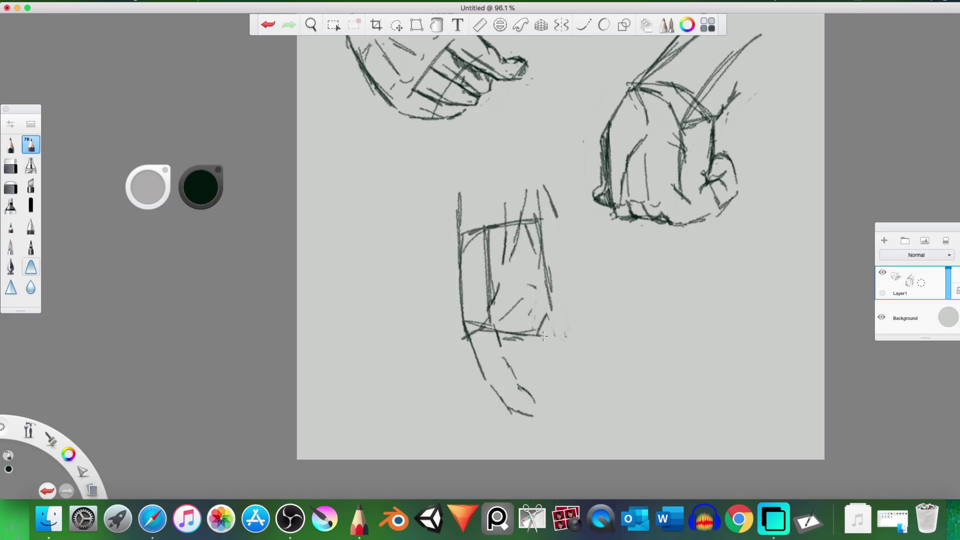
# Reinforce the palm box's lower plane along the knuckles and darken its lower outer edge.
pyautogui.moveTo(478, 334); pyautogui.dragTo(543, 338)
pyautogui.moveTo(488, 318); pyautogui.dragTo(548, 328)
pyautogui.moveTo(482, 337)
pyautogui.mouseDown()
pyautogui.moveTo(540, 341)
pyautogui.moveTo(549, 295)
pyautogui.moveTo(543, 338)
pyautogui.mouseUp()
pyautogui.moveTo(545, 336); pyautogui.dragTo(550, 284)
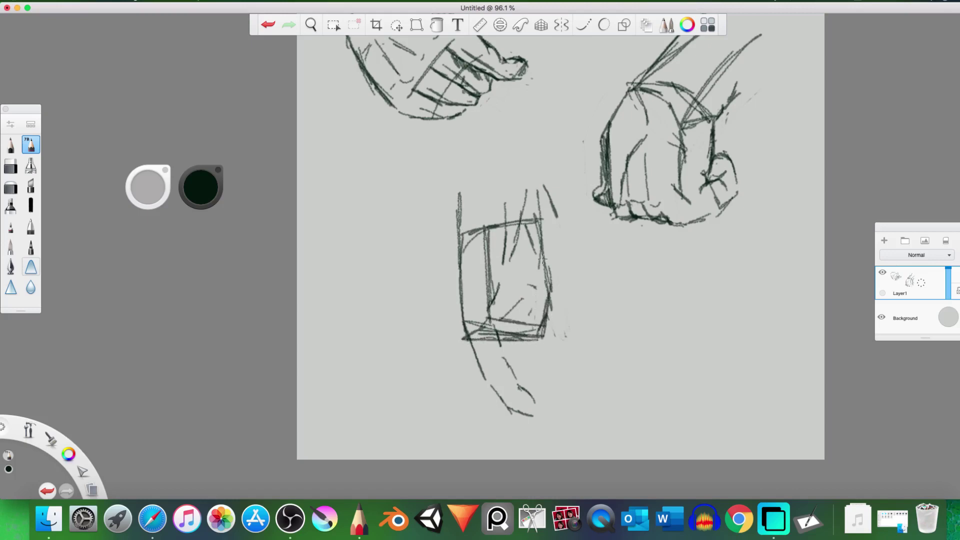
# Slant the palm box's outer edge inward toward the wrist and erase the old edge line beside it.
pyautogui.moveTo(526, 224); pyautogui.dragTo(551, 309)
pyautogui.moveTo(525, 223)
pyautogui.mouseDown()
pyautogui.moveTo(548, 325)
pyautogui.moveTo(537, 192)
pyautogui.mouseUp()
pyautogui.press('e')
pyautogui.moveTo(538, 201); pyautogui.dragTo(551, 292)
pyautogui.moveTo(546, 257); pyautogui.dragTo(541, 202)
pyautogui.moveTo(548, 292)
pyautogui.mouseDown()
pyautogui.moveTo(551, 311)
pyautogui.moveTo(503, 339)
pyautogui.moveTo(522, 342)
pyautogui.moveTo(506, 315)
pyautogui.moveTo(495, 331)
pyautogui.moveTo(470, 329)
pyautogui.mouseUp()
pyautogui.press('e')
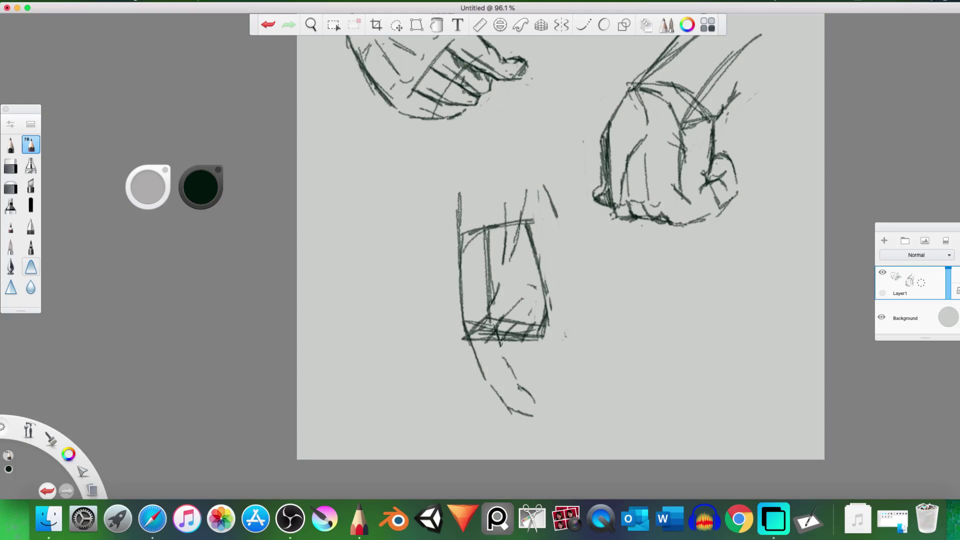
# Sketch the curled fingers below the palm box and redraw the index finger's inner contour.
pyautogui.moveTo(502, 342)
pyautogui.mouseDown()
pyautogui.moveTo(534, 381)
pyautogui.moveTo(546, 375)
pyautogui.mouseUp()
pyautogui.moveTo(522, 338)
pyautogui.mouseDown()
pyautogui.moveTo(526, 355)
pyautogui.moveTo(548, 363)
pyautogui.moveTo(541, 351)
pyautogui.mouseUp()
pyautogui.press('e')
pyautogui.moveTo(499, 341)
pyautogui.mouseDown()
pyautogui.moveTo(536, 408)
pyautogui.moveTo(530, 393)
pyautogui.mouseUp()
pyautogui.press('b')
pyautogui.moveTo(492, 323)
pyautogui.mouseDown()
pyautogui.moveTo(500, 364)
pyautogui.moveTo(532, 410)
pyautogui.mouseUp()
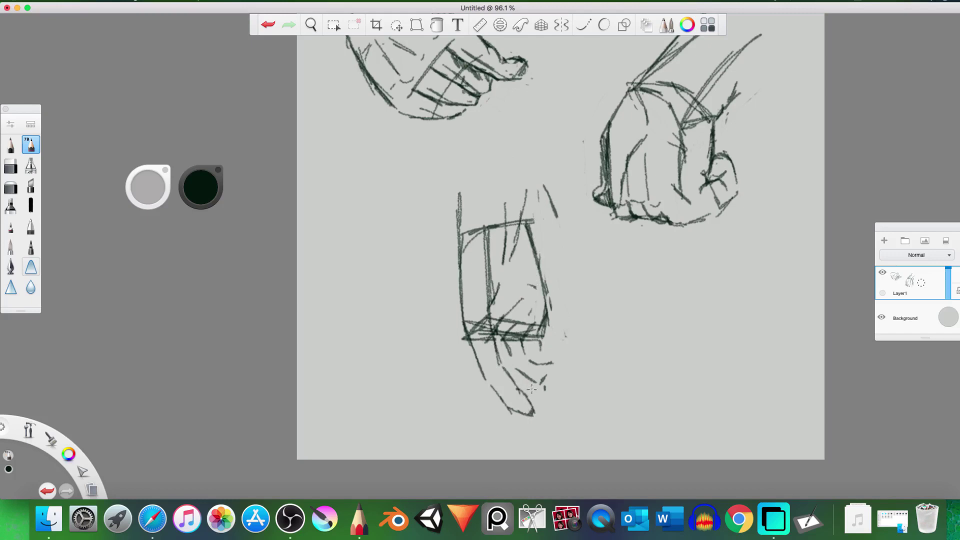
pyautogui.moveTo(535, 381)
pyautogui.mouseDown()
pyautogui.moveTo(548, 376)
pyautogui.moveTo(538, 395)
pyautogui.moveTo(516, 363)
pyautogui.moveTo(509, 368)
pyautogui.moveTo(505, 335)
pyautogui.moveTo(515, 330)
pyautogui.moveTo(515, 360)
pyautogui.moveTo(516, 324)
pyautogui.moveTo(532, 368)
pyautogui.moveTo(548, 358)
pyautogui.mouseUp()
pyautogui.moveTo(551, 365); pyautogui.dragTo(550, 368)
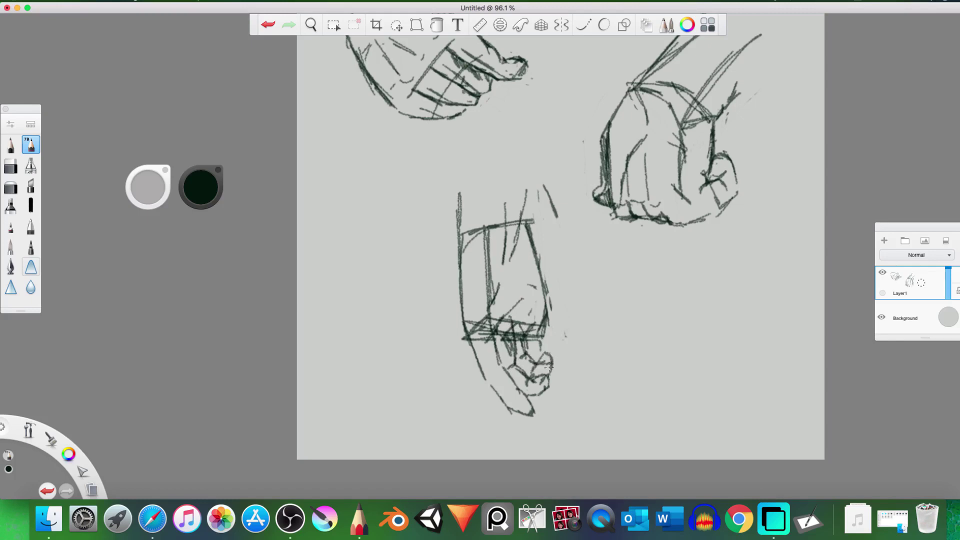
# Outline the outer side of the curled fingers and add joint creases to the index finger.
pyautogui.moveTo(550, 329); pyautogui.dragTo(549, 388)
pyautogui.moveTo(502, 369); pyautogui.dragTo(493, 379)
pyautogui.moveTo(490, 330)
pyautogui.mouseDown()
pyautogui.moveTo(480, 336)
pyautogui.moveTo(503, 335)
pyautogui.mouseUp()
pyautogui.moveTo(518, 384)
pyautogui.mouseDown()
pyautogui.moveTo(510, 394)
pyautogui.moveTo(518, 388)
pyautogui.mouseUp()
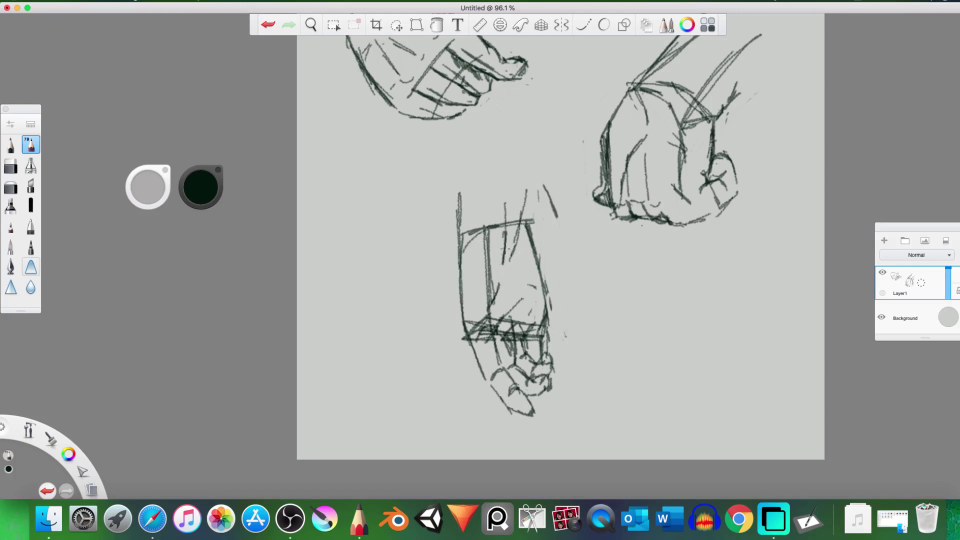
# Draw the rounded thumb base across the third hand's palm and a thumb hanging beside it.
pyautogui.moveTo(505, 248)
pyautogui.mouseDown()
pyautogui.moveTo(488, 300)
pyautogui.moveTo(473, 309)
pyautogui.mouseUp()
pyautogui.moveTo(476, 230)
pyautogui.mouseDown()
pyautogui.moveTo(445, 299)
pyautogui.moveTo(461, 308)
pyautogui.moveTo(495, 294)
pyautogui.moveTo(485, 295)
pyautogui.moveTo(520, 232)
pyautogui.moveTo(485, 301)
pyautogui.moveTo(468, 308)
pyautogui.moveTo(455, 298)
pyautogui.moveTo(470, 310)
pyautogui.moveTo(453, 341)
pyautogui.mouseUp()
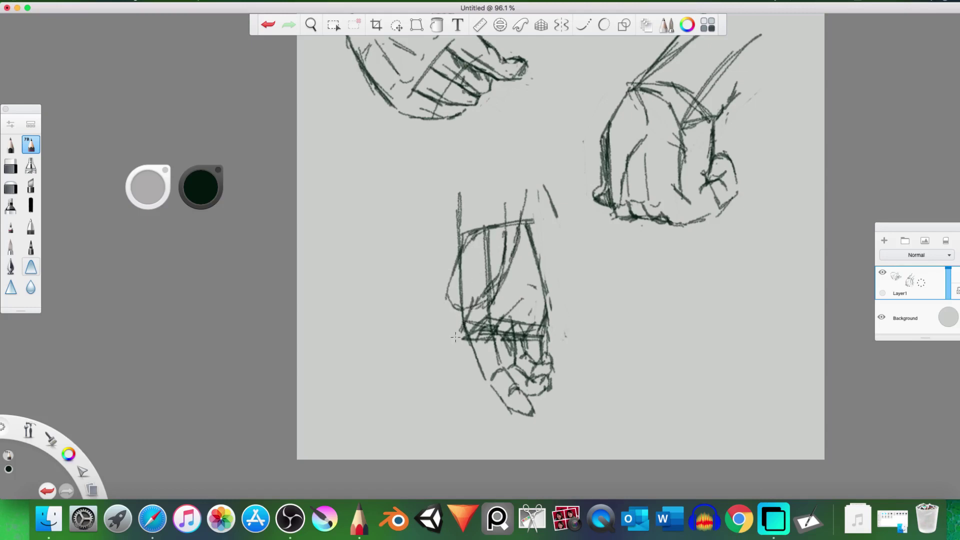
pyautogui.moveTo(446, 295)
pyautogui.mouseDown()
pyautogui.moveTo(451, 340)
pyautogui.moveTo(470, 308)
pyautogui.mouseUp()
pyautogui.moveTo(461, 247)
pyautogui.mouseDown()
pyautogui.moveTo(441, 282)
pyautogui.moveTo(438, 341)
pyautogui.moveTo(452, 347)
pyautogui.moveTo(453, 330)
pyautogui.mouseUp()
# Erase the box construction lines from the third hand, redraw the curled little finger and add a palm crease.
pyautogui.press('e')
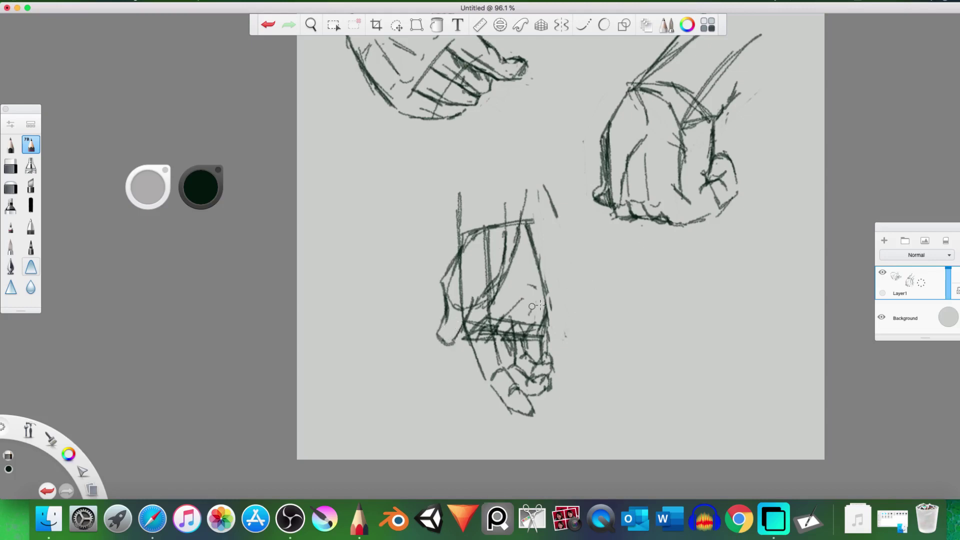
pyautogui.moveTo(458, 302)
pyautogui.mouseDown()
pyautogui.moveTo(460, 268)
pyautogui.moveTo(462, 276)
pyautogui.mouseUp()
pyautogui.moveTo(494, 239)
pyautogui.mouseDown()
pyautogui.moveTo(480, 262)
pyautogui.moveTo(493, 286)
pyautogui.moveTo(481, 330)
pyautogui.moveTo(488, 343)
pyautogui.moveTo(474, 325)
pyautogui.moveTo(501, 325)
pyautogui.moveTo(501, 309)
pyautogui.moveTo(507, 334)
pyautogui.moveTo(512, 290)
pyautogui.moveTo(521, 327)
pyautogui.moveTo(527, 298)
pyautogui.moveTo(542, 329)
pyautogui.moveTo(539, 309)
pyautogui.moveTo(504, 274)
pyautogui.moveTo(516, 230)
pyautogui.moveTo(502, 216)
pyautogui.moveTo(505, 241)
pyautogui.moveTo(512, 227)
pyautogui.moveTo(478, 226)
pyautogui.moveTo(480, 213)
pyautogui.moveTo(474, 246)
pyautogui.moveTo(466, 214)
pyautogui.moveTo(488, 232)
pyautogui.moveTo(505, 207)
pyautogui.moveTo(521, 217)
pyautogui.moveTo(529, 244)
pyautogui.mouseUp()
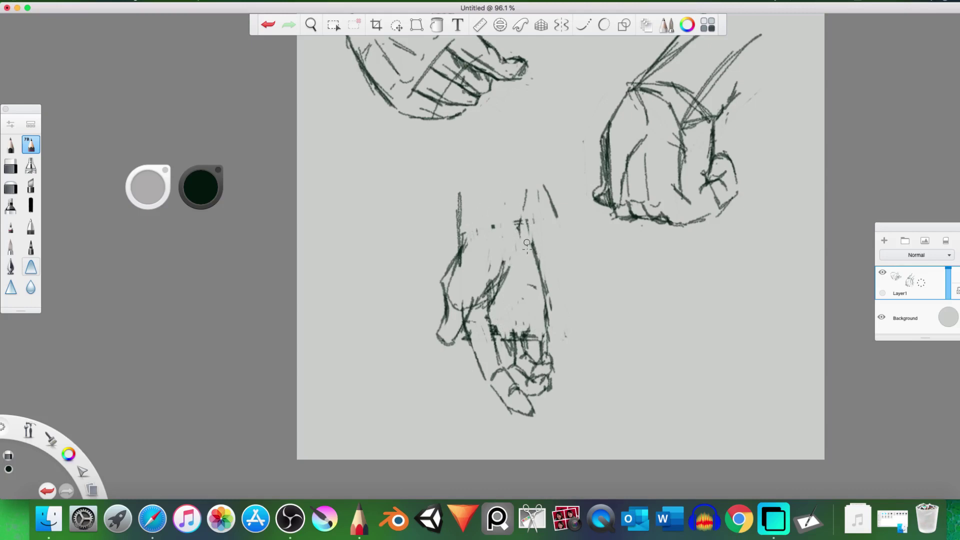
pyautogui.moveTo(548, 350)
pyautogui.mouseDown()
pyautogui.moveTo(528, 355)
pyautogui.moveTo(546, 355)
pyautogui.mouseUp()
pyautogui.press('b')
pyautogui.moveTo(519, 286); pyautogui.dragTo(538, 296)
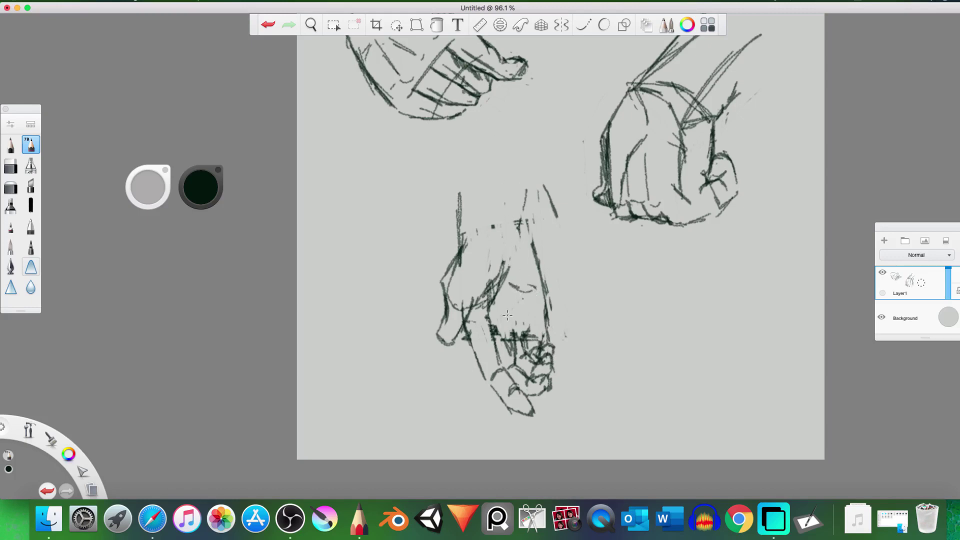
# Add more palm creases and replace the straight knuckle line with rounded finger bases.
pyautogui.moveTo(502, 328)
pyautogui.mouseDown()
pyautogui.moveTo(534, 295)
pyautogui.moveTo(513, 305)
pyautogui.moveTo(541, 327)
pyautogui.moveTo(502, 314)
pyautogui.moveTo(484, 320)
pyautogui.moveTo(494, 332)
pyautogui.moveTo(487, 303)
pyautogui.mouseUp()
pyautogui.press('e')
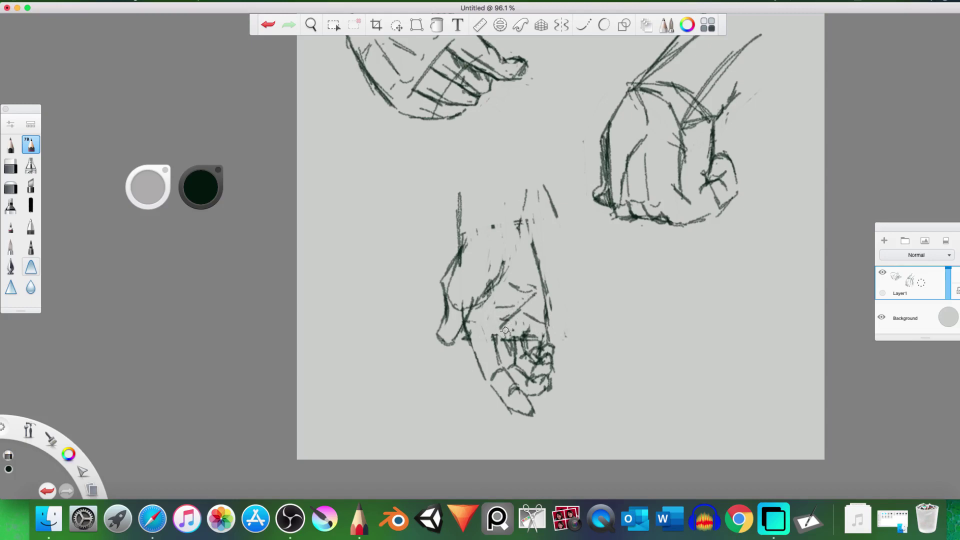
pyautogui.moveTo(503, 336); pyautogui.dragTo(506, 341)
pyautogui.moveTo(481, 333)
pyautogui.mouseDown()
pyautogui.moveTo(502, 348)
pyautogui.moveTo(507, 334)
pyautogui.moveTo(533, 326)
pyautogui.moveTo(518, 332)
pyautogui.moveTo(533, 331)
pyautogui.moveTo(539, 349)
pyautogui.moveTo(525, 334)
pyautogui.mouseUp()
pyautogui.moveTo(482, 322); pyautogui.dragTo(475, 350)
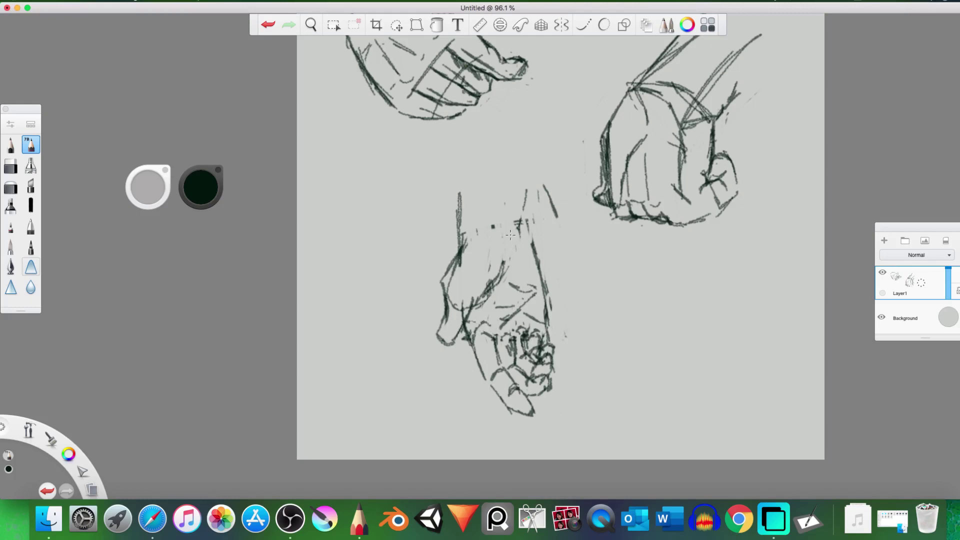
# Darken the third hand's outer palm edge and extend it up to the wrist.
pyautogui.moveTo(545, 280)
pyautogui.mouseDown()
pyautogui.moveTo(535, 235)
pyautogui.moveTo(518, 220)
pyautogui.mouseUp()
pyautogui.press('e')
pyautogui.moveTo(539, 261)
pyautogui.mouseDown()
pyautogui.moveTo(541, 245)
pyautogui.moveTo(523, 229)
pyautogui.moveTo(542, 261)
pyautogui.moveTo(541, 289)
pyautogui.mouseUp()
pyautogui.press('e')
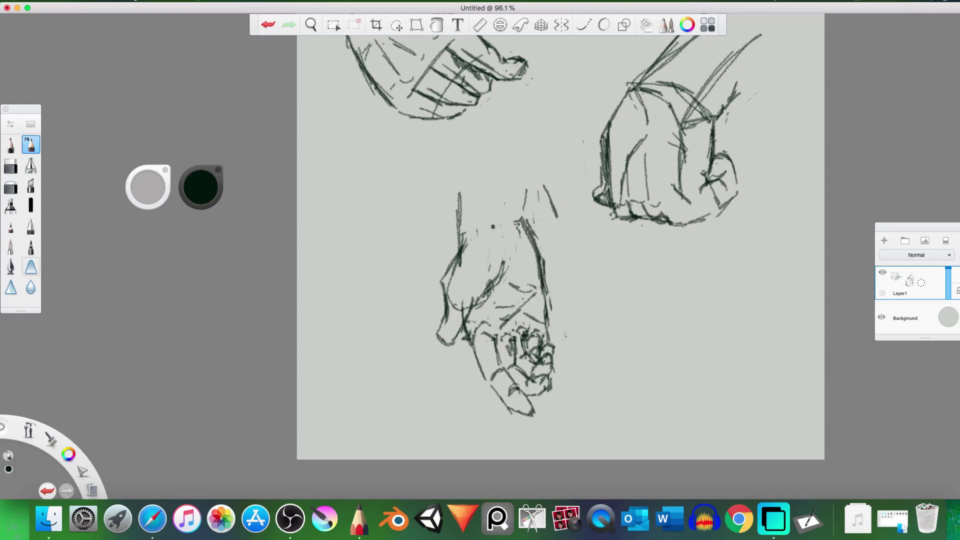
# Draw both sides of the third hand's forearm running straight up from the wrist.
pyautogui.moveTo(527, 228); pyautogui.dragTo(531, 200)
pyautogui.moveTo(461, 231); pyautogui.dragTo(485, 151)
pyautogui.moveTo(464, 204)
pyautogui.mouseDown()
pyautogui.moveTo(484, 153)
pyautogui.moveTo(466, 208)
pyautogui.mouseUp()
pyautogui.press('e')
pyautogui.press('e')
pyautogui.moveTo(517, 178)
pyautogui.mouseDown()
pyautogui.moveTo(520, 225)
pyautogui.moveTo(511, 129)
pyautogui.mouseUp()
pyautogui.moveTo(463, 235)
pyautogui.mouseDown()
pyautogui.moveTo(461, 157)
pyautogui.moveTo(459, 234)
pyautogui.mouseUp()
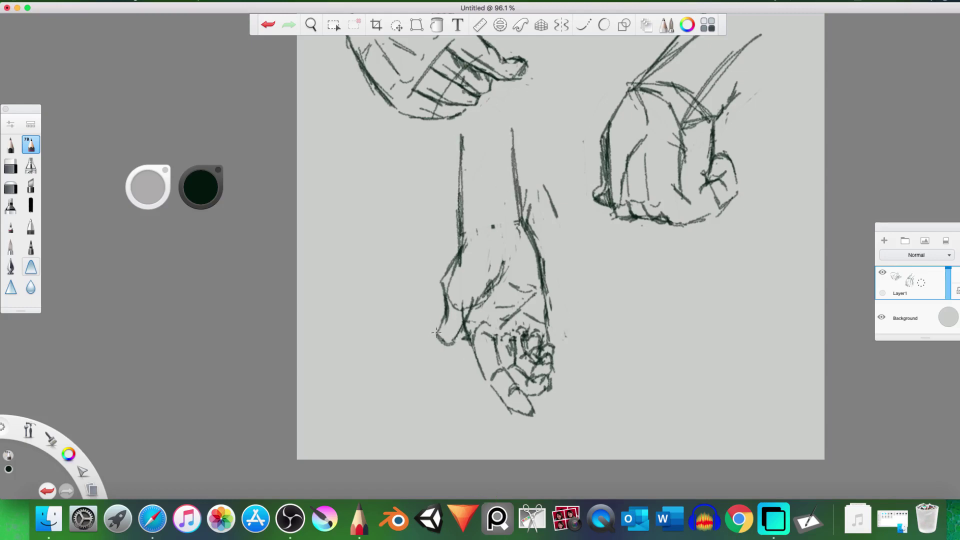
# Reshape the third hand's thumb tip to point outward, erase its old tip, and darken the index fingertip.
pyautogui.moveTo(436, 332)
pyautogui.mouseDown()
pyautogui.moveTo(430, 342)
pyautogui.moveTo(443, 347)
pyautogui.moveTo(458, 338)
pyautogui.moveTo(446, 347)
pyautogui.moveTo(430, 334)
pyautogui.moveTo(445, 318)
pyautogui.mouseUp()
pyautogui.press('e')
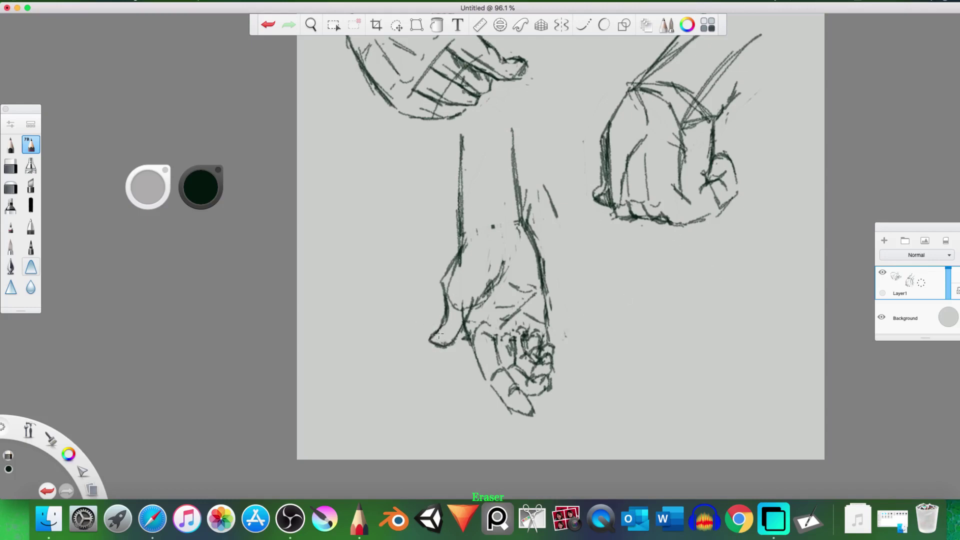
pyautogui.moveTo(437, 341); pyautogui.dragTo(451, 342)
pyautogui.press('b')
pyautogui.moveTo(523, 395)
pyautogui.mouseDown()
pyautogui.moveTo(530, 403)
pyautogui.moveTo(518, 392)
pyautogui.mouseUp()
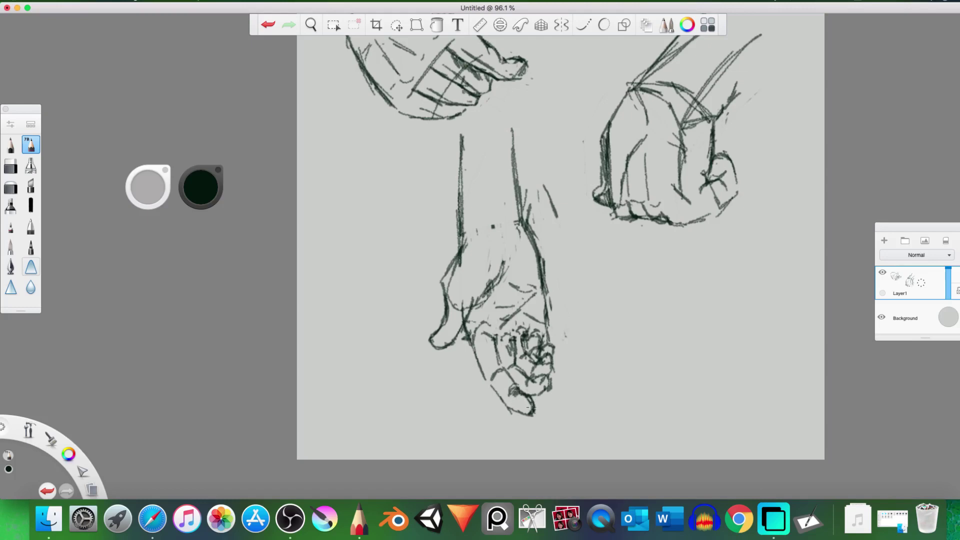
# Erase the stray lines beside the third hand's wrist and add a second line outside the forearm edge.
pyautogui.press('e')
pyautogui.press('e')
pyautogui.press('e')
pyautogui.moveTo(555, 210); pyautogui.dragTo(542, 180)
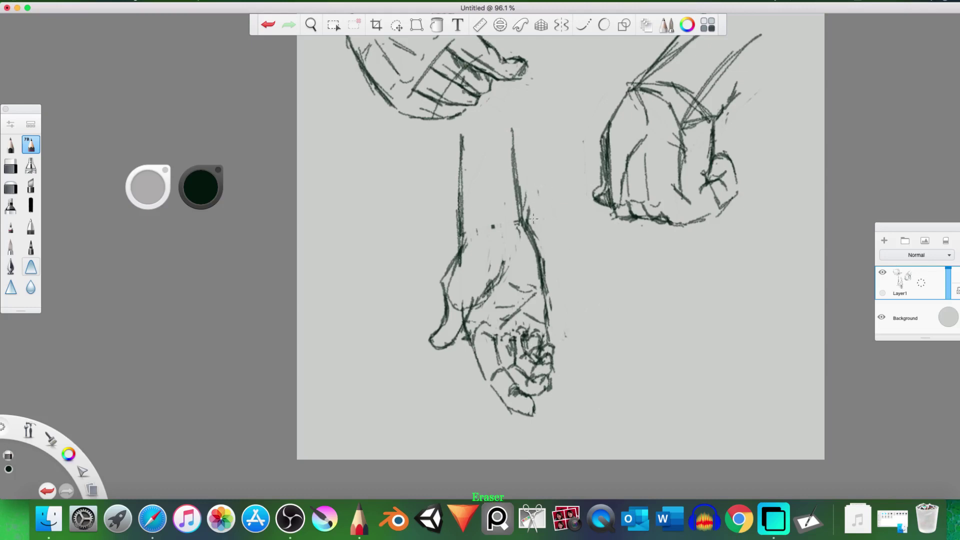
pyautogui.press('e')
pyautogui.moveTo(522, 222); pyautogui.dragTo(520, 138)
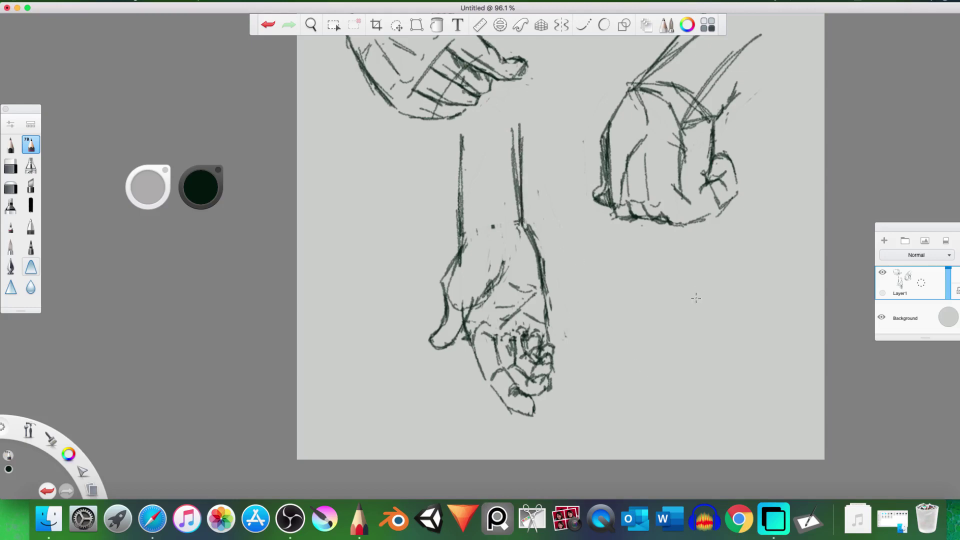
# Add wrist creases and shade the third hand's palm and curled fingers with diagonal hatching.
pyautogui.moveTo(476, 234)
pyautogui.mouseDown()
pyautogui.moveTo(502, 253)
pyautogui.moveTo(509, 233)
pyautogui.moveTo(497, 231)
pyautogui.moveTo(513, 279)
pyautogui.moveTo(502, 266)
pyautogui.moveTo(518, 300)
pyautogui.mouseUp()
pyautogui.moveTo(506, 276); pyautogui.dragTo(533, 310)
pyautogui.moveTo(504, 282); pyautogui.dragTo(527, 322)
pyautogui.moveTo(494, 287)
pyautogui.mouseDown()
pyautogui.moveTo(524, 325)
pyautogui.moveTo(516, 330)
pyautogui.mouseUp()
pyautogui.moveTo(483, 301)
pyautogui.mouseDown()
pyautogui.moveTo(507, 332)
pyautogui.moveTo(483, 320)
pyautogui.moveTo(479, 338)
pyautogui.moveTo(530, 350)
pyautogui.moveTo(510, 372)
pyautogui.moveTo(520, 383)
pyautogui.mouseUp()
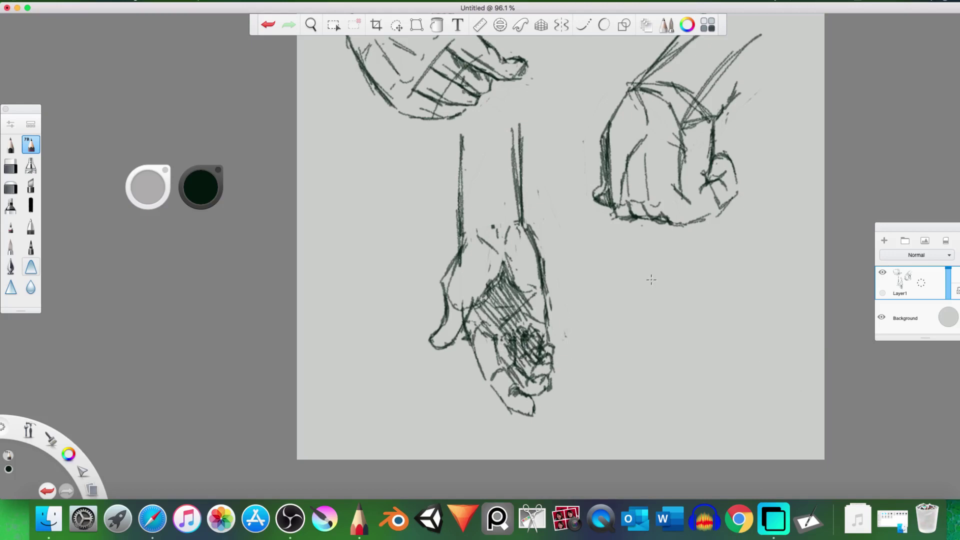
# Hatch shadows on the second hand's forearm and thumb side, and across the first hand's fingers.
pyautogui.moveTo(692, 117)
pyautogui.mouseDown()
pyautogui.moveTo(693, 185)
pyautogui.moveTo(705, 195)
pyautogui.moveTo(721, 159)
pyautogui.moveTo(708, 150)
pyautogui.moveTo(702, 114)
pyautogui.moveTo(720, 70)
pyautogui.moveTo(753, 57)
pyautogui.mouseUp()
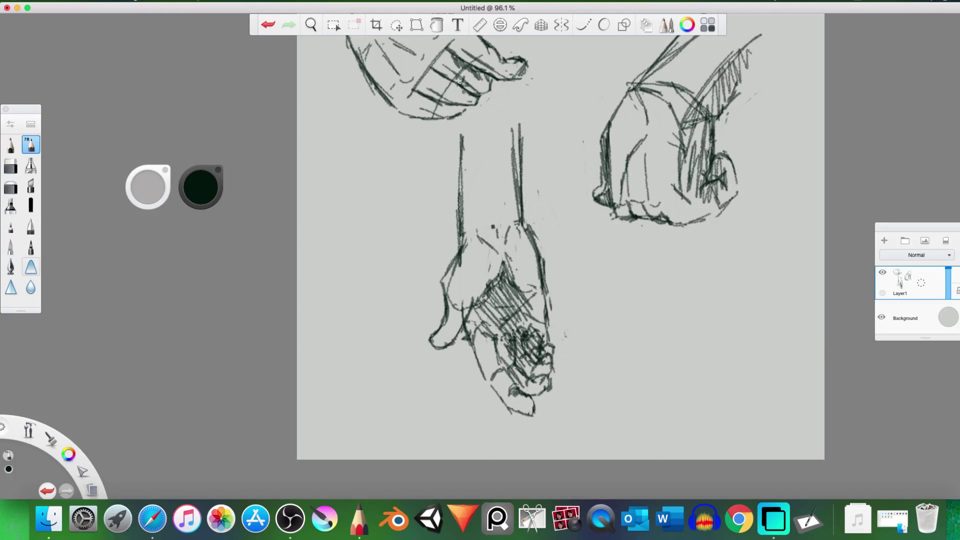
pyautogui.moveTo(473, 79)
pyautogui.mouseDown()
pyautogui.moveTo(446, 67)
pyautogui.moveTo(428, 93)
pyautogui.moveTo(467, 107)
pyautogui.moveTo(425, 116)
pyautogui.moveTo(395, 102)
pyautogui.mouseUp()
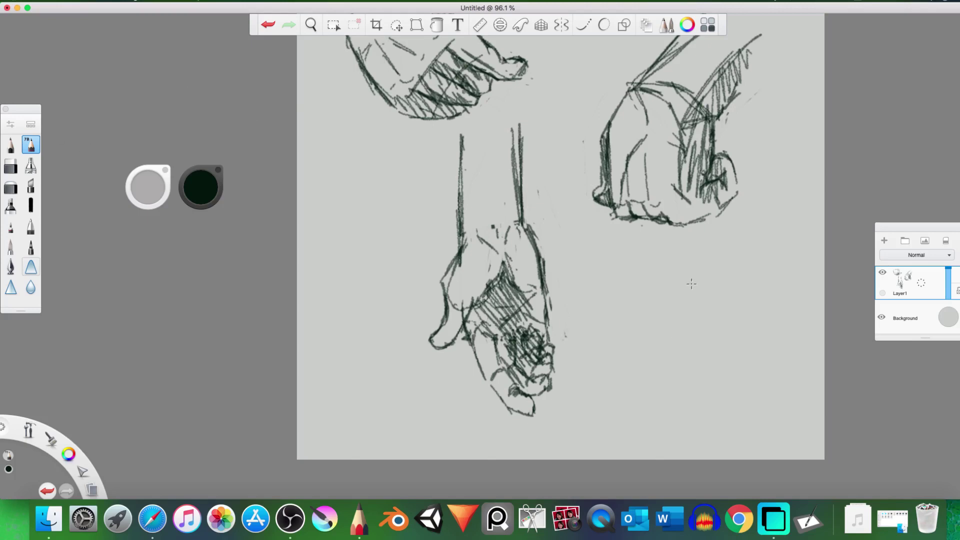
# View the whole page, check the remaining time on the browser timer, and return to the drawing.
pyautogui.press('space')
pyautogui.moveTo(592, 296); pyautogui.dragTo(569, 314)
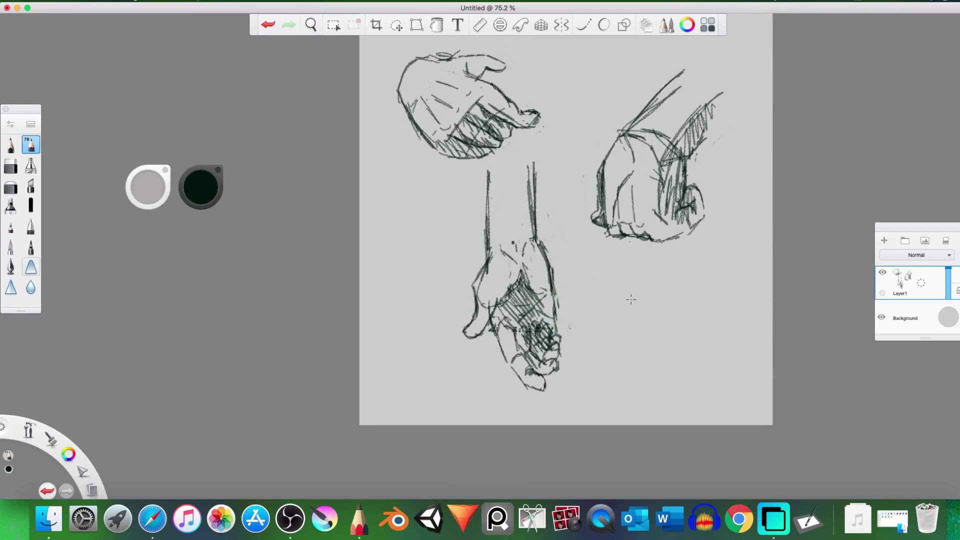
pyautogui.click(153, 520)
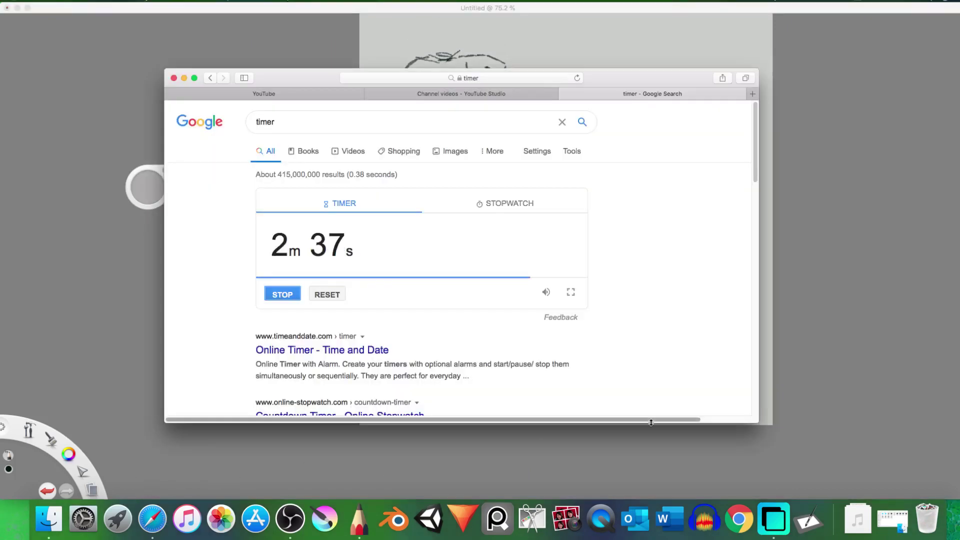
pyautogui.click(818, 340)
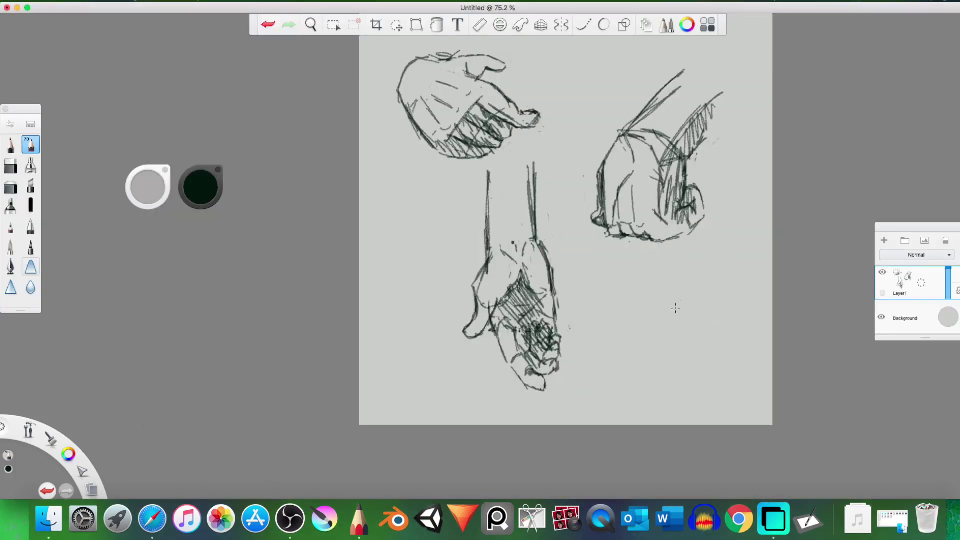
# Block in a fourth hand below the second one, with a rounded palm, a thumb mass and an oval for the curled fingers.
pyautogui.moveTo(661, 287); pyautogui.dragTo(662, 340)
pyautogui.moveTo(656, 312)
pyautogui.mouseDown()
pyautogui.moveTo(683, 342)
pyautogui.moveTo(702, 333)
pyautogui.moveTo(691, 243)
pyautogui.moveTo(711, 304)
pyautogui.mouseUp()
pyautogui.moveTo(705, 263); pyautogui.dragTo(716, 323)
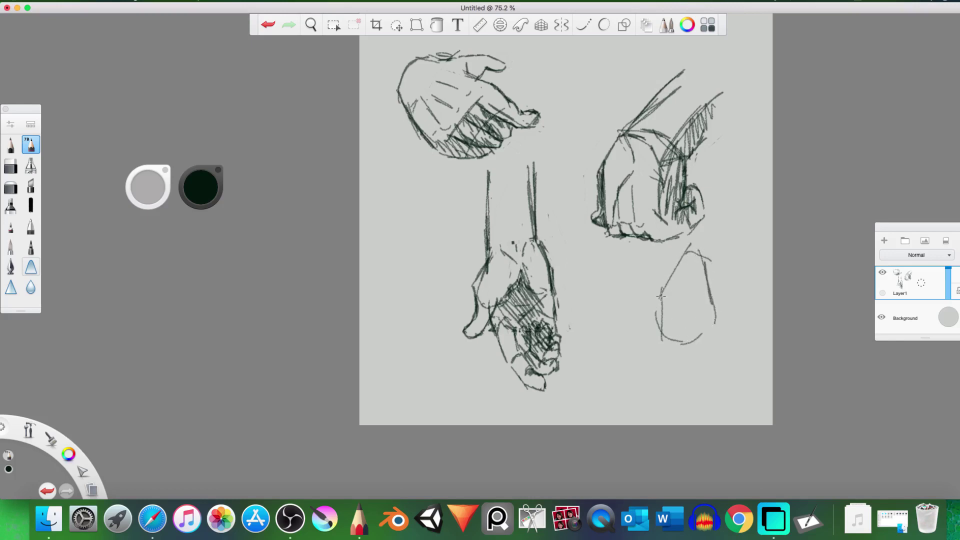
pyautogui.moveTo(657, 302)
pyautogui.mouseDown()
pyautogui.moveTo(677, 273)
pyautogui.moveTo(634, 335)
pyautogui.moveTo(688, 357)
pyautogui.mouseUp()
pyautogui.moveTo(668, 283)
pyautogui.mouseDown()
pyautogui.moveTo(710, 314)
pyautogui.moveTo(715, 335)
pyautogui.mouseUp()
pyautogui.moveTo(706, 278)
pyautogui.mouseDown()
pyautogui.moveTo(728, 328)
pyautogui.moveTo(728, 303)
pyautogui.moveTo(706, 274)
pyautogui.moveTo(715, 288)
pyautogui.moveTo(705, 299)
pyautogui.mouseUp()
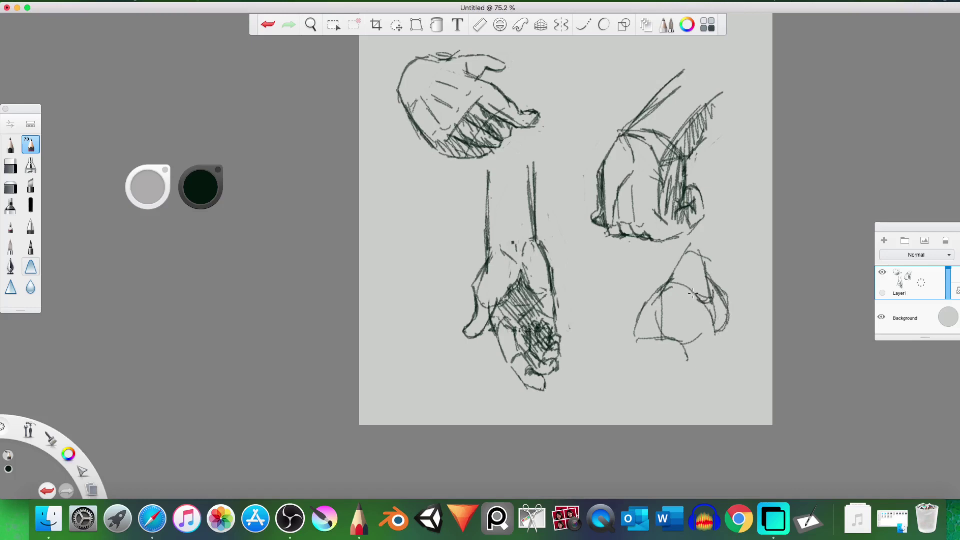
pyautogui.moveTo(669, 256); pyautogui.dragTo(668, 286)
pyautogui.moveTo(617, 353)
pyautogui.mouseDown()
pyautogui.moveTo(653, 376)
pyautogui.moveTo(691, 366)
pyautogui.moveTo(682, 343)
pyautogui.moveTo(679, 364)
pyautogui.mouseUp()
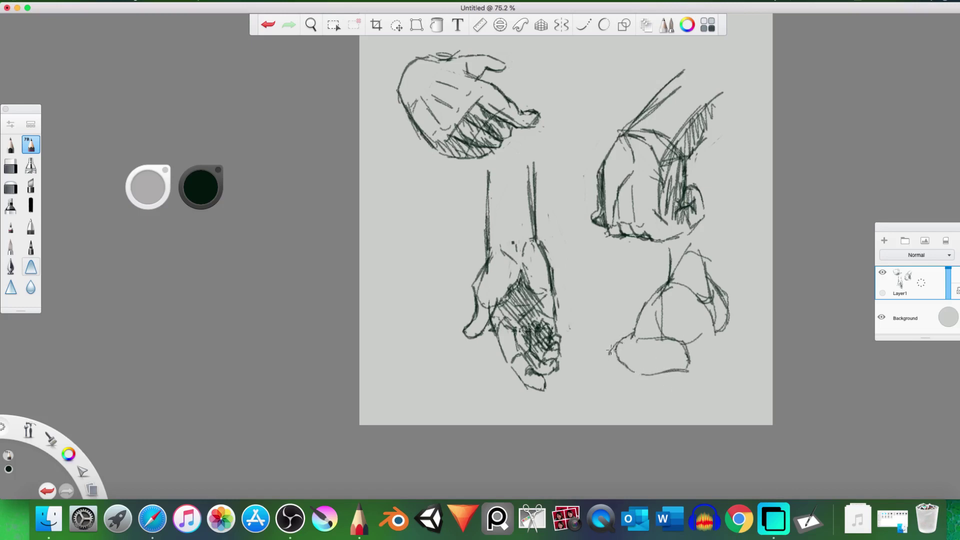
# Draw the fourth hand's curled fingers and knuckles within the finger oval, erasing the overlapping construction lines.
pyautogui.moveTo(607, 360)
pyautogui.mouseDown()
pyautogui.moveTo(638, 351)
pyautogui.moveTo(607, 355)
pyautogui.moveTo(625, 371)
pyautogui.moveTo(606, 356)
pyautogui.moveTo(635, 344)
pyautogui.moveTo(611, 348)
pyautogui.moveTo(612, 365)
pyautogui.moveTo(634, 366)
pyautogui.moveTo(637, 347)
pyautogui.moveTo(625, 364)
pyautogui.mouseUp()
pyautogui.press('e')
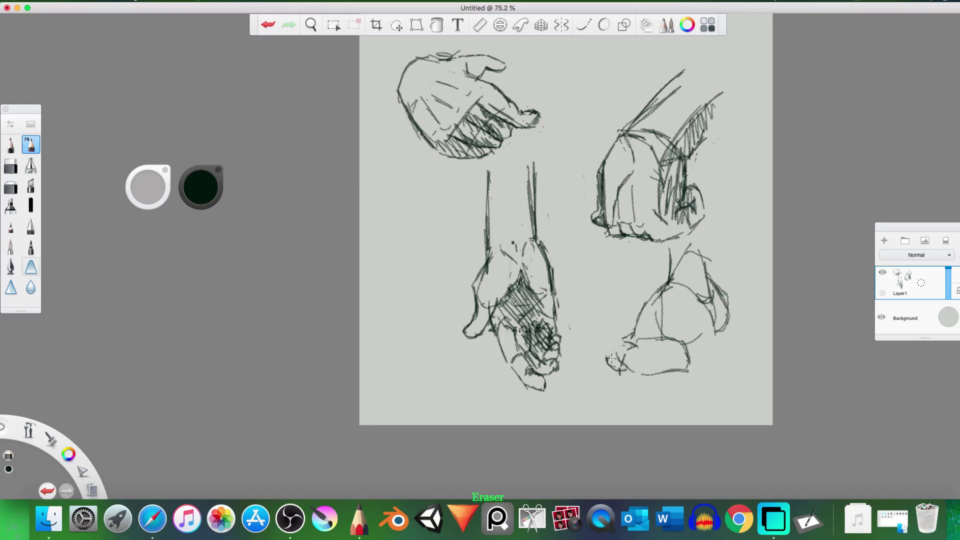
pyautogui.press('e')
pyautogui.press('super+z')
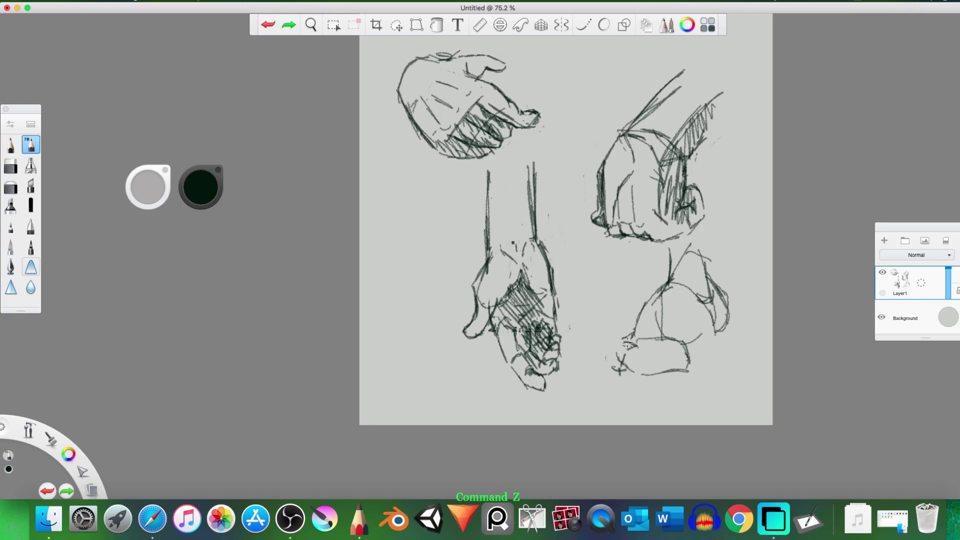
pyautogui.moveTo(629, 344)
pyautogui.mouseDown()
pyautogui.moveTo(607, 368)
pyautogui.moveTo(602, 360)
pyautogui.moveTo(615, 374)
pyautogui.moveTo(606, 370)
pyautogui.moveTo(636, 348)
pyautogui.moveTo(614, 373)
pyautogui.mouseUp()
pyautogui.press('e')
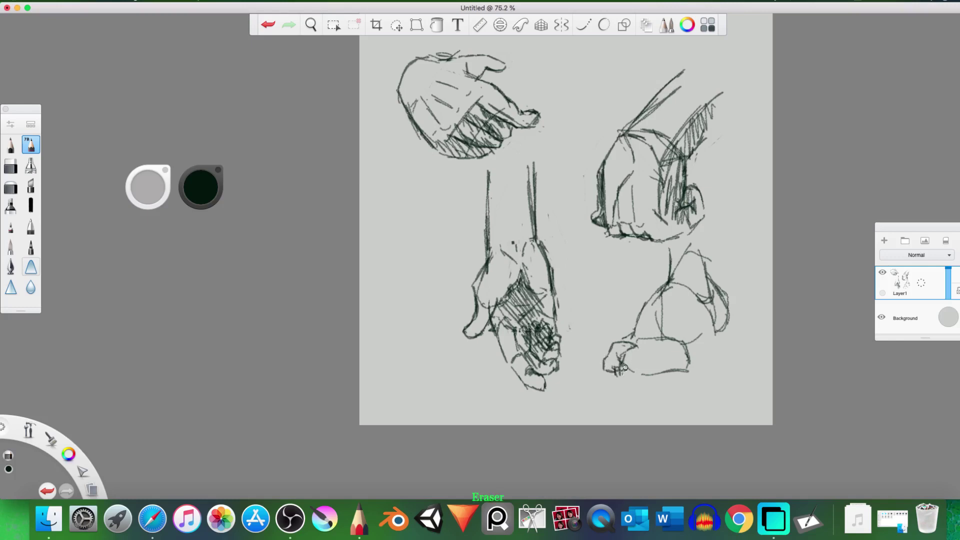
pyautogui.press('e')
pyautogui.moveTo(642, 355)
pyautogui.mouseDown()
pyautogui.moveTo(627, 381)
pyautogui.moveTo(641, 384)
pyautogui.mouseUp()
pyautogui.moveTo(656, 352)
pyautogui.mouseDown()
pyautogui.moveTo(646, 386)
pyautogui.moveTo(669, 361)
pyautogui.moveTo(668, 382)
pyautogui.moveTo(688, 363)
pyautogui.moveTo(687, 355)
pyautogui.moveTo(671, 382)
pyautogui.moveTo(647, 384)
pyautogui.moveTo(663, 387)
pyautogui.moveTo(666, 357)
pyautogui.moveTo(634, 381)
pyautogui.moveTo(646, 384)
pyautogui.moveTo(618, 370)
pyautogui.moveTo(633, 383)
pyautogui.mouseUp()
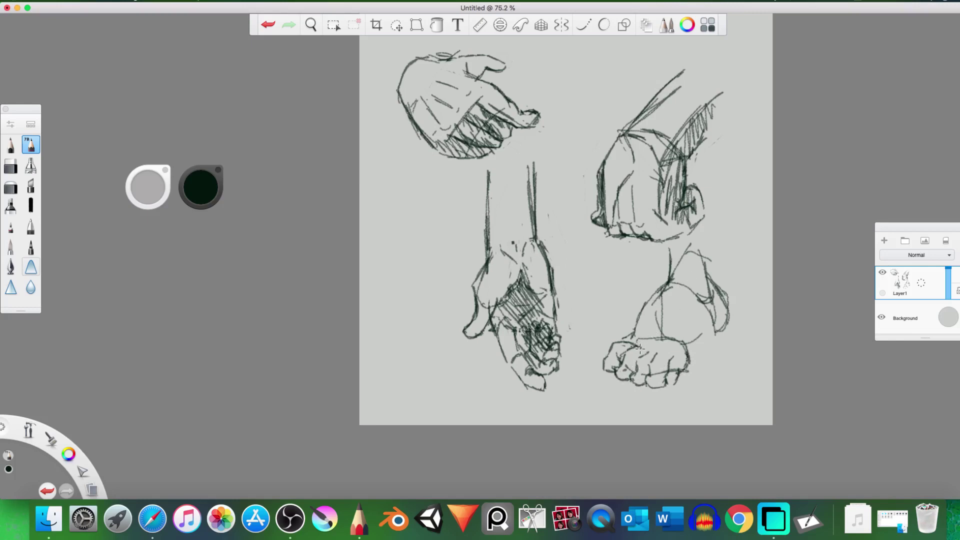
# Darken the fourth hand's palm and thumb outline and draw its forearm up towards the second hand.
pyautogui.press('e')
pyautogui.press('e')
pyautogui.moveTo(688, 349)
pyautogui.mouseDown()
pyautogui.moveTo(720, 333)
pyautogui.moveTo(728, 315)
pyautogui.moveTo(730, 295)
pyautogui.mouseUp()
pyautogui.moveTo(635, 339)
pyautogui.mouseDown()
pyautogui.moveTo(653, 289)
pyautogui.moveTo(654, 298)
pyautogui.moveTo(674, 283)
pyautogui.moveTo(664, 286)
pyautogui.moveTo(663, 245)
pyautogui.mouseUp()
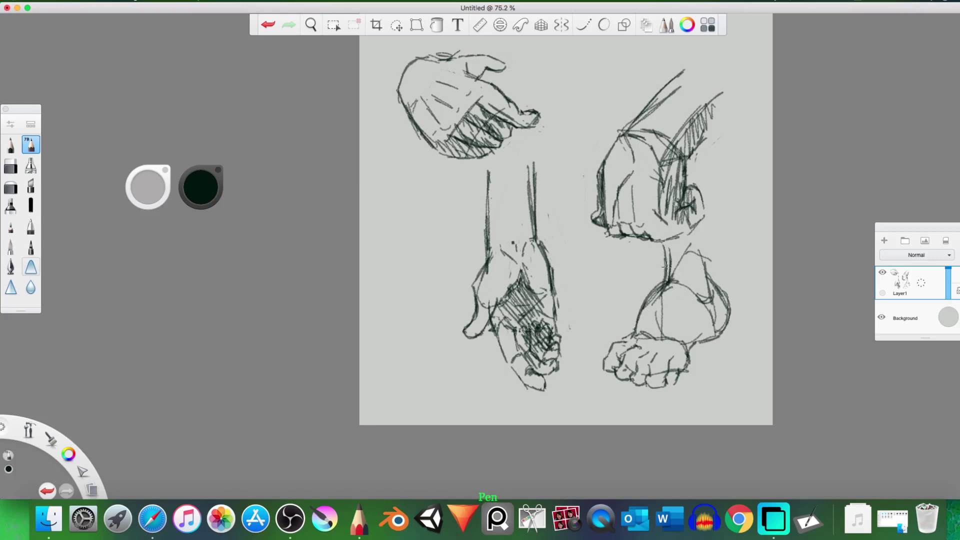
pyautogui.moveTo(669, 278)
pyautogui.mouseDown()
pyautogui.moveTo(664, 250)
pyautogui.moveTo(666, 279)
pyautogui.mouseUp()
pyautogui.moveTo(656, 243)
pyautogui.mouseDown()
pyautogui.moveTo(660, 283)
pyautogui.moveTo(671, 251)
pyautogui.moveTo(675, 281)
pyautogui.moveTo(706, 279)
pyautogui.moveTo(707, 226)
pyautogui.mouseUp()
pyautogui.moveTo(708, 226)
pyautogui.mouseDown()
pyautogui.moveTo(711, 299)
pyautogui.moveTo(697, 303)
pyautogui.mouseUp()
pyautogui.moveTo(703, 263)
pyautogui.mouseDown()
pyautogui.moveTo(726, 321)
pyautogui.moveTo(696, 345)
pyautogui.mouseUp()
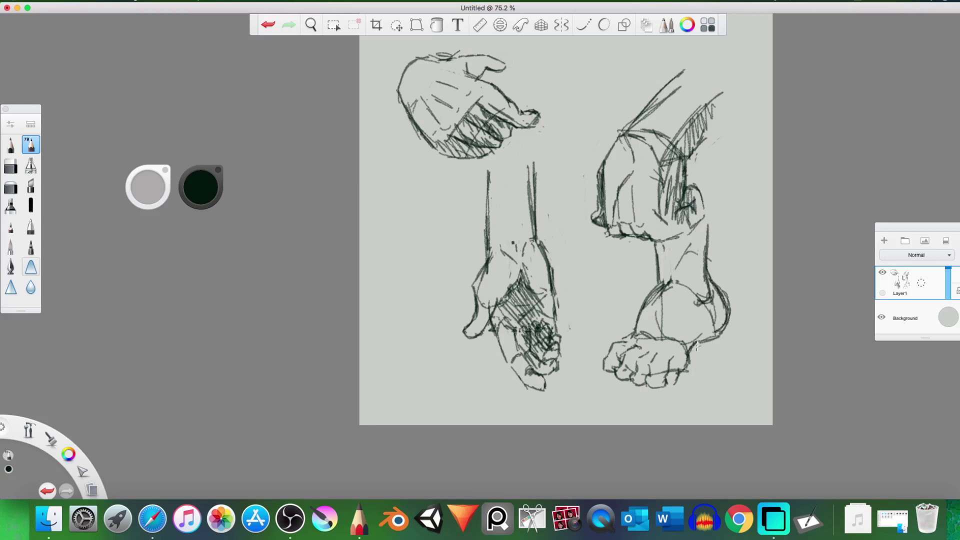
pyautogui.moveTo(641, 328); pyautogui.dragTo(624, 340)
pyautogui.press('e')
pyautogui.press('e')
# Sketch a slanted box for the palm of a fifth hand beside the third hand's forearm.
pyautogui.moveTo(393, 255)
pyautogui.mouseDown()
pyautogui.moveTo(417, 284)
pyautogui.moveTo(431, 188)
pyautogui.moveTo(448, 220)
pyautogui.mouseUp()
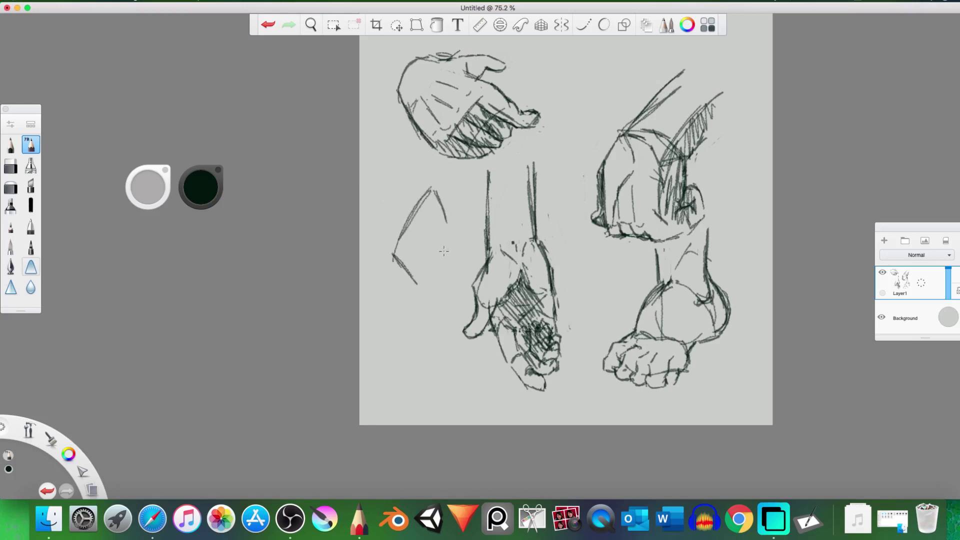
pyautogui.moveTo(420, 287)
pyautogui.mouseDown()
pyautogui.moveTo(448, 218)
pyautogui.moveTo(438, 191)
pyautogui.moveTo(459, 203)
pyautogui.moveTo(457, 220)
pyautogui.mouseUp()
pyautogui.moveTo(458, 206); pyautogui.dragTo(459, 221)
pyautogui.moveTo(419, 286); pyautogui.dragTo(430, 289)
pyautogui.moveTo(460, 219); pyautogui.dragTo(434, 289)
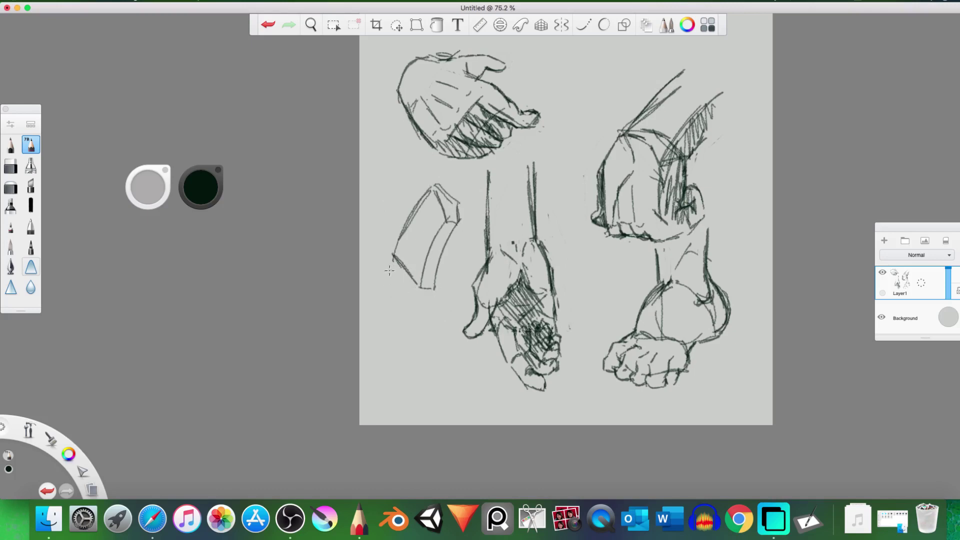
# Add the fifth hand's extended and bent fingers, its thumb side and the start of its forearm.
pyautogui.moveTo(391, 258); pyautogui.dragTo(389, 325)
pyautogui.moveTo(394, 336); pyautogui.dragTo(406, 345)
pyautogui.moveTo(397, 256)
pyautogui.mouseDown()
pyautogui.moveTo(398, 303)
pyautogui.moveTo(413, 316)
pyautogui.mouseUp()
pyautogui.moveTo(408, 268)
pyautogui.mouseDown()
pyautogui.moveTo(406, 297)
pyautogui.moveTo(416, 305)
pyautogui.moveTo(436, 307)
pyautogui.moveTo(419, 294)
pyautogui.moveTo(424, 304)
pyautogui.moveTo(440, 298)
pyautogui.moveTo(450, 280)
pyautogui.moveTo(413, 314)
pyautogui.moveTo(427, 308)
pyautogui.moveTo(398, 315)
pyautogui.moveTo(405, 339)
pyautogui.moveTo(394, 285)
pyautogui.moveTo(399, 341)
pyautogui.mouseUp()
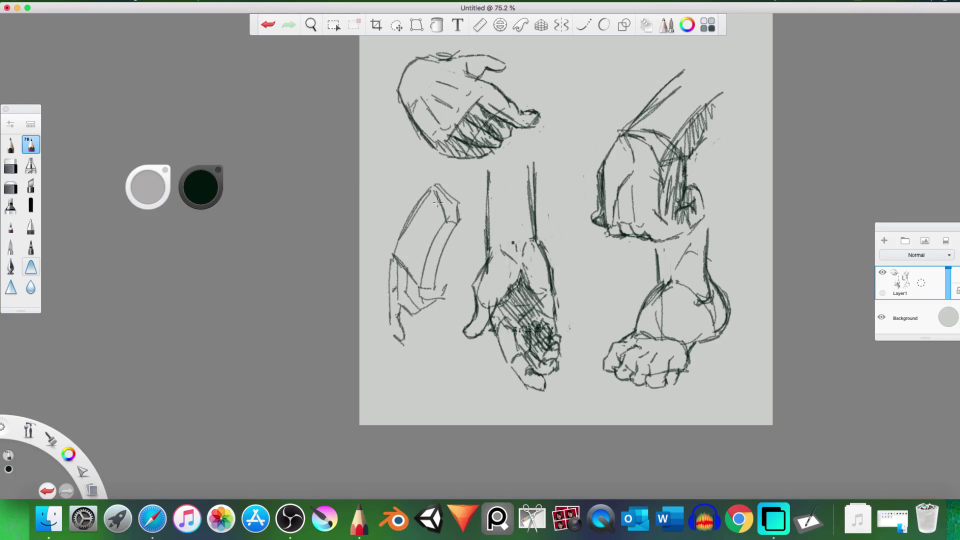
pyautogui.moveTo(449, 251)
pyautogui.mouseDown()
pyautogui.moveTo(453, 236)
pyautogui.moveTo(444, 272)
pyautogui.moveTo(454, 275)
pyautogui.mouseUp()
pyautogui.moveTo(455, 237)
pyautogui.mouseDown()
pyautogui.moveTo(461, 206)
pyautogui.moveTo(448, 205)
pyautogui.moveTo(456, 217)
pyautogui.moveTo(440, 182)
pyautogui.moveTo(462, 168)
pyautogui.mouseUp()
pyautogui.moveTo(454, 224)
pyautogui.mouseDown()
pyautogui.moveTo(472, 188)
pyautogui.moveTo(439, 218)
pyautogui.moveTo(451, 203)
pyautogui.moveTo(424, 254)
pyautogui.moveTo(440, 209)
pyautogui.moveTo(419, 261)
pyautogui.mouseUp()
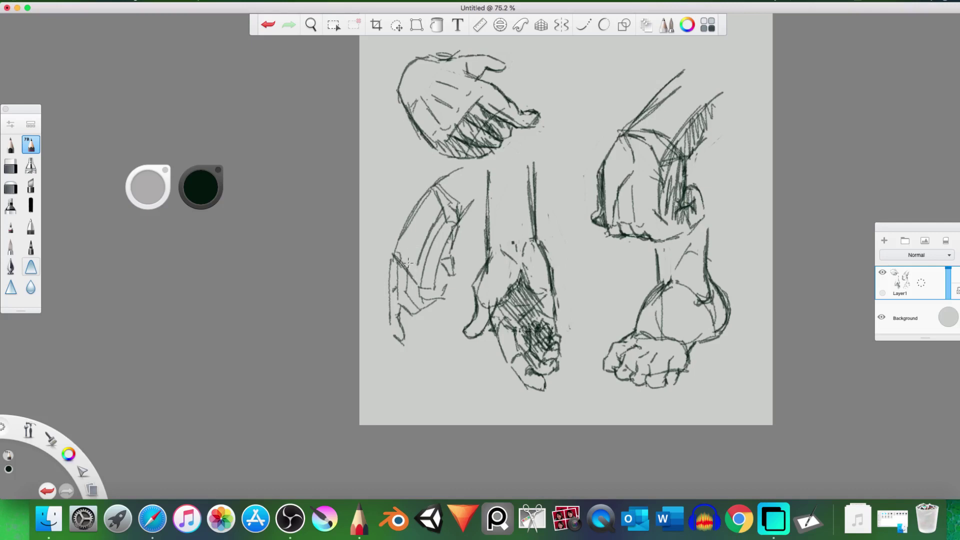
# Add tendon lines on the back of the fifth hand, erase the box's construction edges and refine the curled fingers.
pyautogui.moveTo(410, 243); pyautogui.dragTo(399, 257)
pyautogui.moveTo(426, 212)
pyautogui.mouseDown()
pyautogui.moveTo(396, 258)
pyautogui.moveTo(411, 255)
pyautogui.mouseUp()
pyautogui.press('e')
pyautogui.moveTo(431, 197); pyautogui.dragTo(444, 219)
pyautogui.moveTo(436, 190)
pyautogui.mouseDown()
pyautogui.moveTo(453, 214)
pyautogui.moveTo(422, 287)
pyautogui.moveTo(436, 287)
pyautogui.moveTo(437, 298)
pyautogui.moveTo(443, 274)
pyautogui.moveTo(443, 284)
pyautogui.mouseUp()
pyautogui.press('e')
pyautogui.press('e')
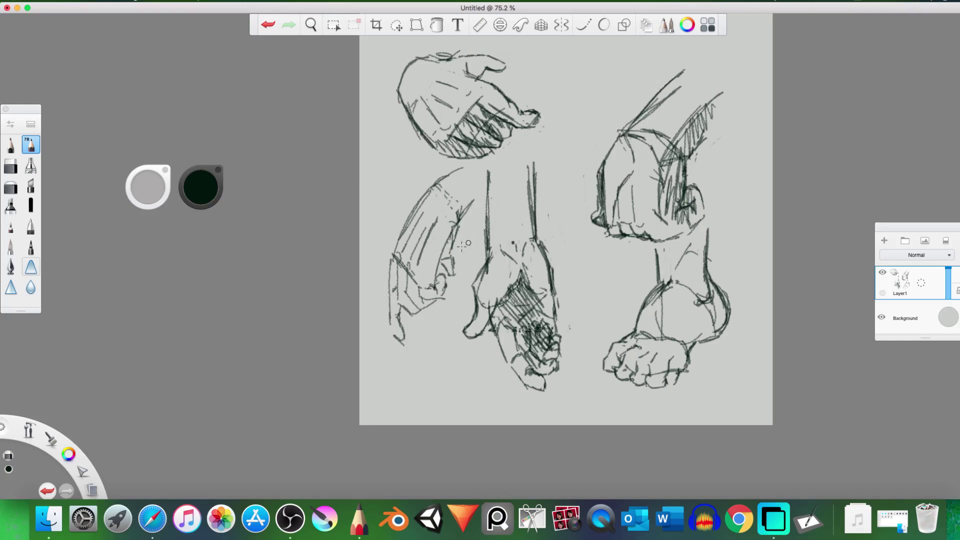
pyautogui.press('e')
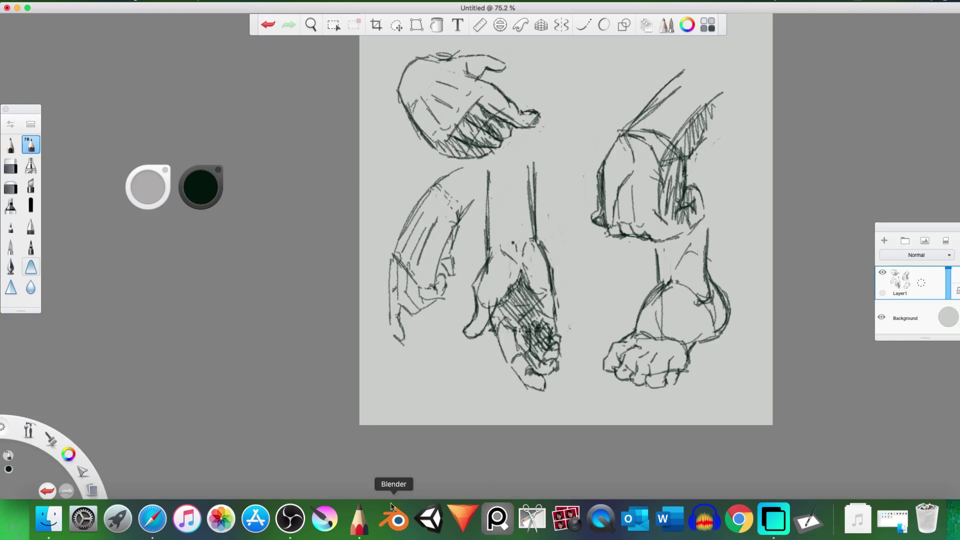
# Switch to the browser timer, dismiss its alarm and return to the drawing.
pyautogui.click(152, 519)
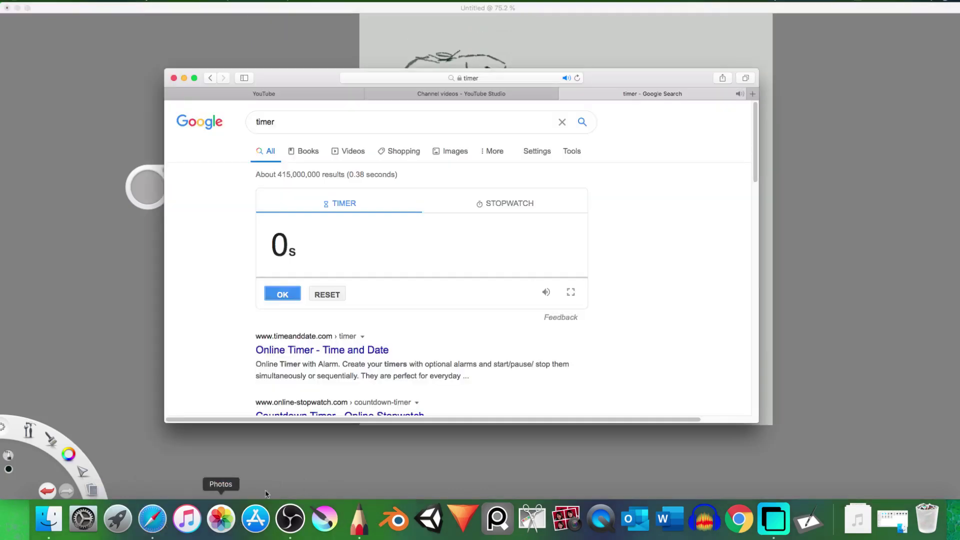
pyautogui.click(282, 295)
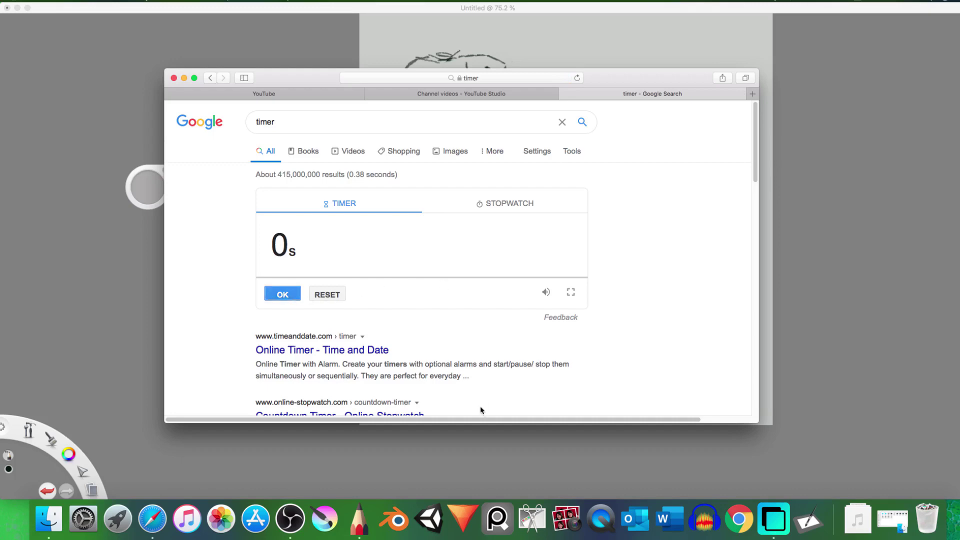
pyautogui.click(574, 455)
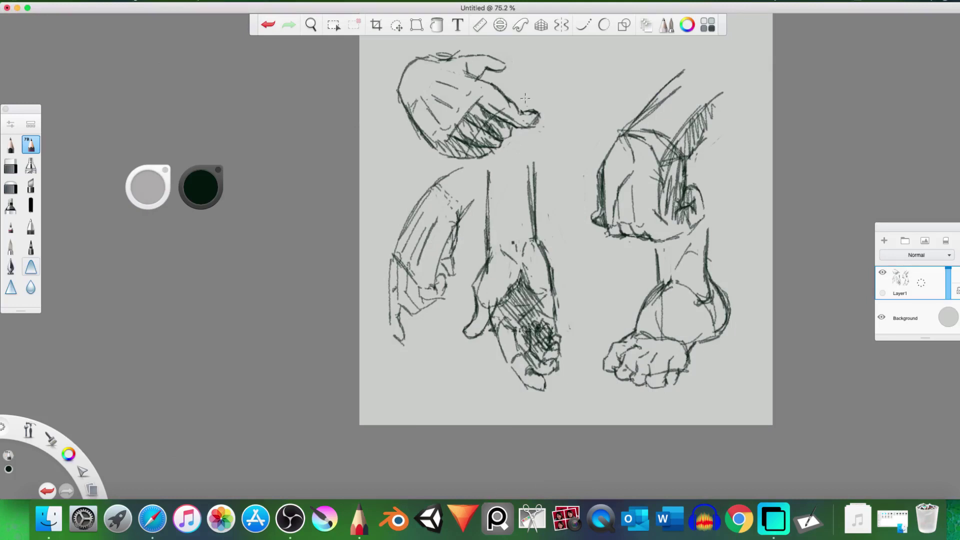
# Hatch the fifth hand's inner side and undo the extra hatching across the fingers and wrist.
pyautogui.moveTo(454, 258)
pyautogui.mouseDown()
pyautogui.moveTo(448, 270)
pyautogui.moveTo(451, 237)
pyautogui.moveTo(445, 248)
pyautogui.mouseUp()
pyautogui.moveTo(398, 296)
pyautogui.mouseDown()
pyautogui.moveTo(446, 294)
pyautogui.moveTo(446, 240)
pyautogui.mouseUp()
pyautogui.moveTo(425, 278)
pyautogui.mouseDown()
pyautogui.moveTo(440, 229)
pyautogui.moveTo(477, 191)
pyautogui.moveTo(487, 196)
pyautogui.mouseUp()
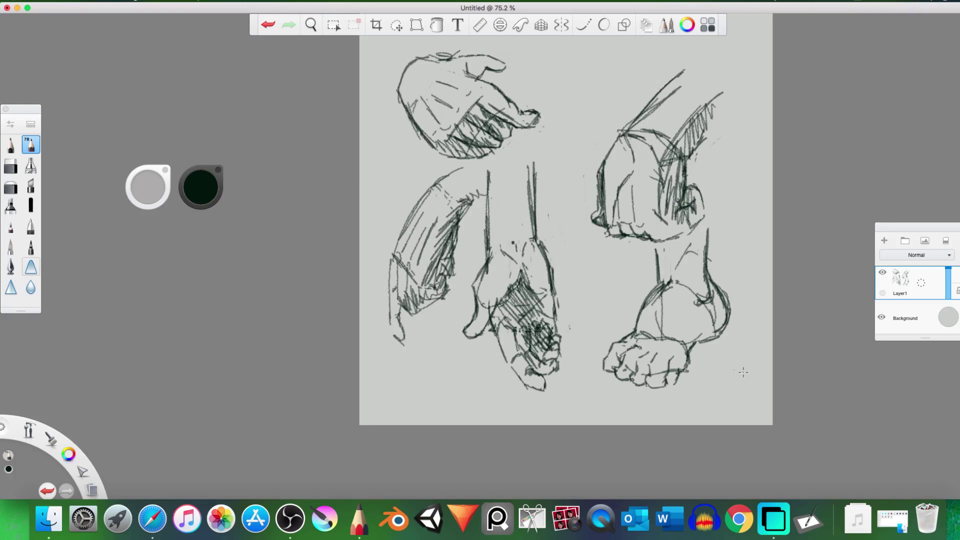
pyautogui.press('super+z')
pyautogui.press('super+z')
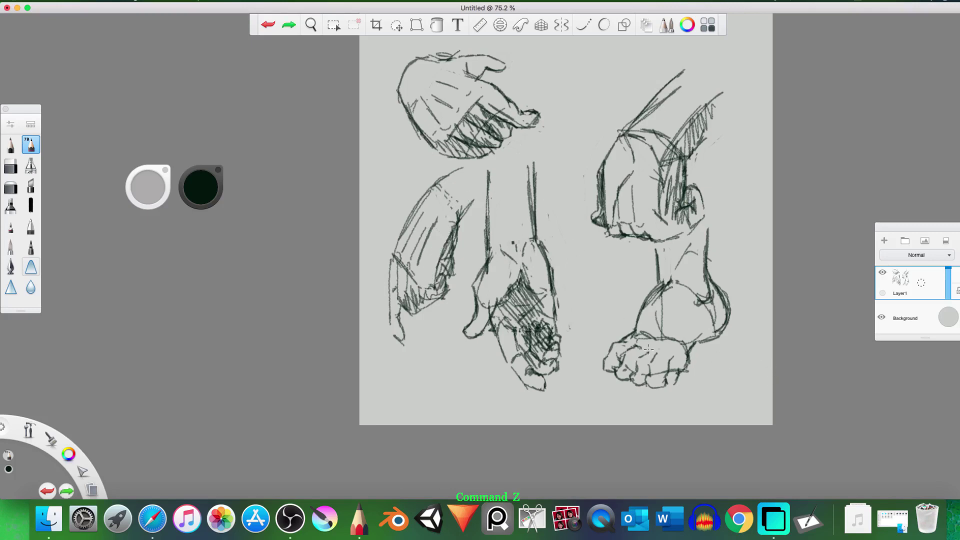
pyautogui.press('super+z')
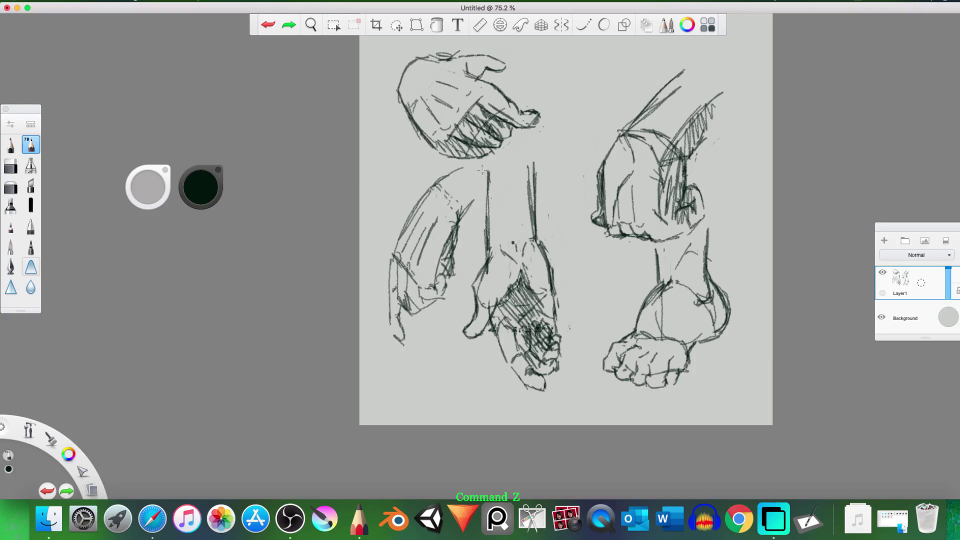
# Shade the fifth hand's extended finger and replace its curved outer forearm line with a straighter one.
pyautogui.moveTo(398, 314)
pyautogui.mouseDown()
pyautogui.moveTo(404, 337)
pyautogui.moveTo(405, 324)
pyautogui.mouseUp()
pyautogui.moveTo(398, 315); pyautogui.dragTo(402, 323)
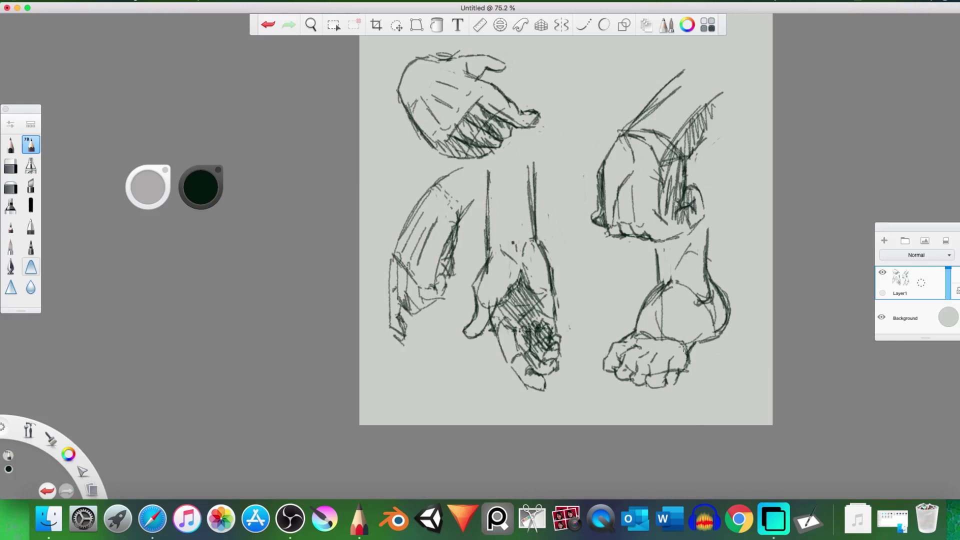
pyautogui.moveTo(395, 257)
pyautogui.mouseDown()
pyautogui.moveTo(415, 196)
pyautogui.moveTo(436, 197)
pyautogui.moveTo(440, 166)
pyautogui.mouseUp()
pyautogui.moveTo(418, 199); pyautogui.dragTo(440, 166)
pyautogui.press('e')
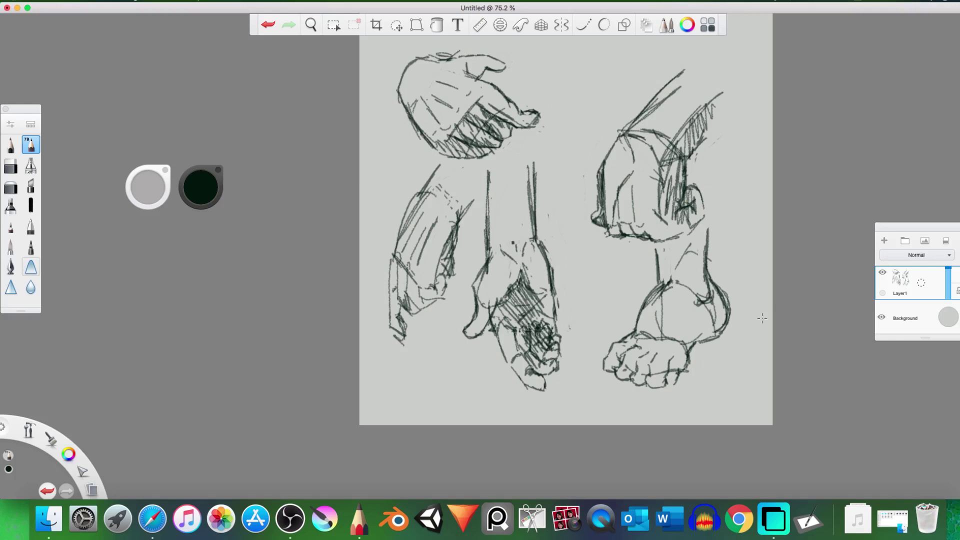
# Draw a round construction form over the fourth hand's palm and contour lines at its wrist.
pyautogui.moveTo(708, 226); pyautogui.dragTo(699, 233)
pyautogui.press('e')
pyautogui.moveTo(678, 267)
pyautogui.mouseDown()
pyautogui.moveTo(661, 332)
pyautogui.moveTo(664, 306)
pyautogui.moveTo(692, 345)
pyautogui.mouseUp()
pyautogui.moveTo(700, 258)
pyautogui.mouseDown()
pyautogui.moveTo(710, 310)
pyautogui.moveTo(703, 345)
pyautogui.mouseUp()
pyautogui.moveTo(688, 255)
pyautogui.mouseDown()
pyautogui.moveTo(660, 320)
pyautogui.moveTo(665, 332)
pyautogui.mouseUp()
pyautogui.moveTo(667, 289); pyautogui.dragTo(684, 345)
pyautogui.moveTo(674, 264)
pyautogui.mouseDown()
pyautogui.moveTo(702, 258)
pyautogui.moveTo(708, 283)
pyautogui.mouseUp()
pyautogui.moveTo(712, 294)
pyautogui.mouseDown()
pyautogui.moveTo(717, 314)
pyautogui.moveTo(700, 337)
pyautogui.mouseUp()
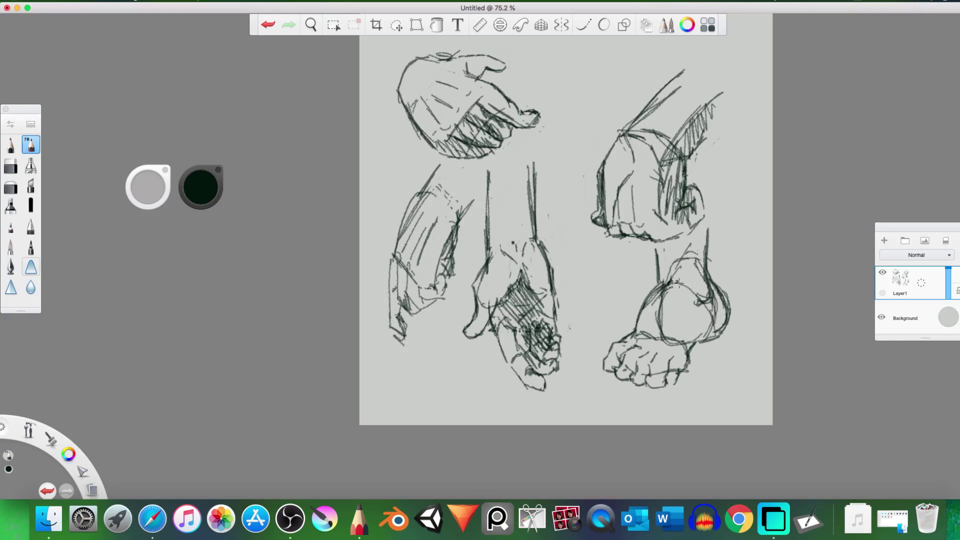
# Strengthen the fourth hand's wrist line, the outer palm edge and the knuckle line above the fingers.
pyautogui.moveTo(683, 284); pyautogui.dragTo(706, 276)
pyautogui.moveTo(650, 290); pyautogui.dragTo(709, 274)
pyautogui.moveTo(712, 319); pyautogui.dragTo(708, 341)
pyautogui.moveTo(639, 333); pyautogui.dragTo(688, 356)
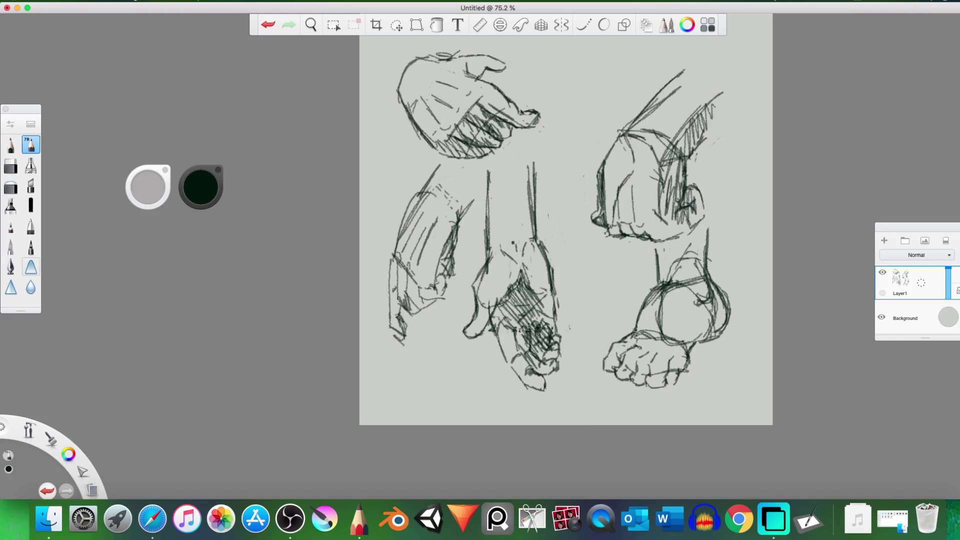
pyautogui.moveTo(637, 332)
pyautogui.mouseDown()
pyautogui.moveTo(650, 288)
pyautogui.moveTo(676, 273)
pyautogui.mouseUp()
# Lower the sketch layer's opacity to a faint grey and add a new layer above it.
pyautogui.moveTo(946, 283); pyautogui.dragTo(949, 296)
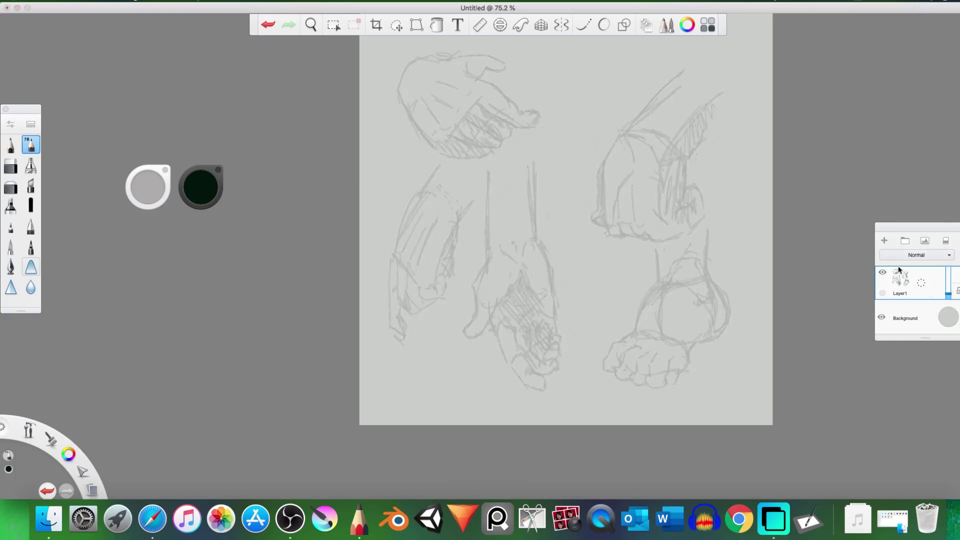
pyautogui.click(884, 240)
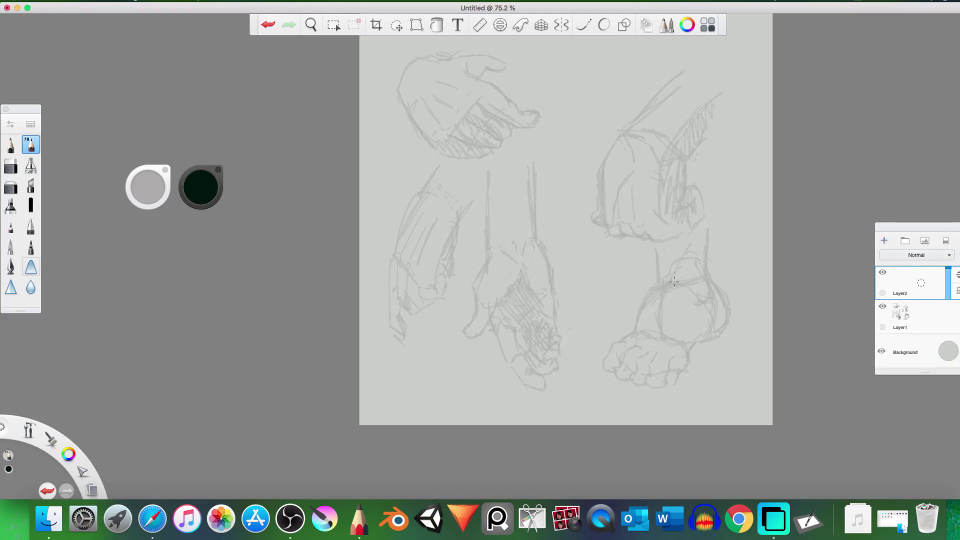
# Draw the fourth hand's forearm lines and wedge-shaped palm block on the new layer over the faded sketch.
pyautogui.moveTo(658, 249); pyautogui.dragTo(669, 340)
pyautogui.moveTo(704, 228)
pyautogui.mouseDown()
pyautogui.moveTo(707, 319)
pyautogui.moveTo(684, 340)
pyautogui.moveTo(705, 336)
pyautogui.mouseUp()
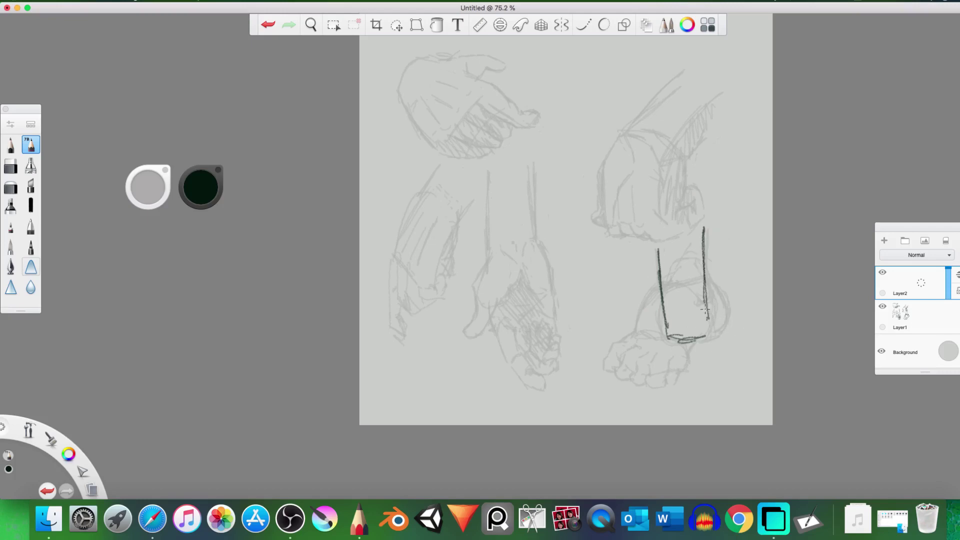
pyautogui.moveTo(670, 278); pyautogui.dragTo(694, 274)
pyautogui.moveTo(666, 278)
pyautogui.mouseDown()
pyautogui.moveTo(631, 331)
pyautogui.moveTo(642, 309)
pyautogui.moveTo(635, 334)
pyautogui.moveTo(686, 344)
pyautogui.moveTo(690, 362)
pyautogui.moveTo(701, 344)
pyautogui.mouseUp()
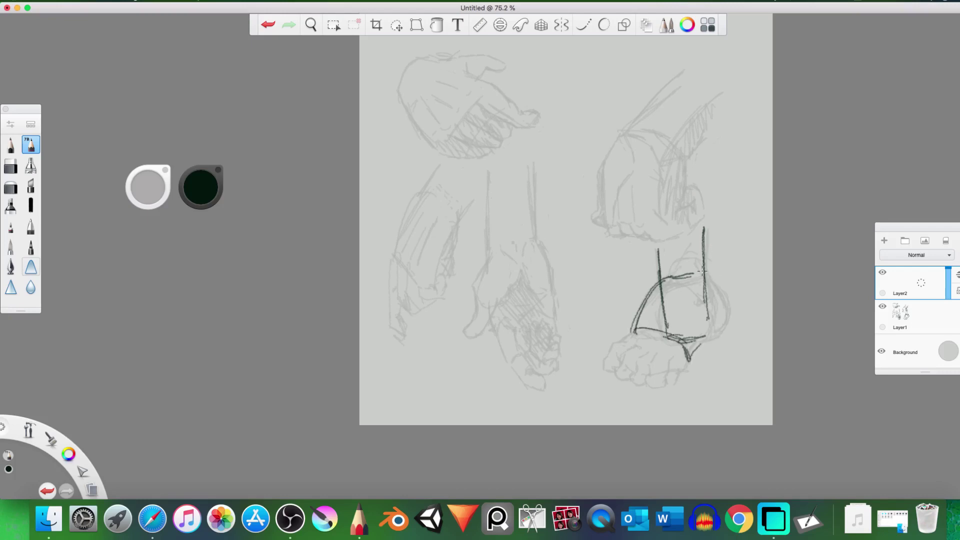
pyautogui.moveTo(703, 265)
pyautogui.mouseDown()
pyautogui.moveTo(708, 299)
pyautogui.moveTo(695, 293)
pyautogui.moveTo(709, 300)
pyautogui.moveTo(707, 285)
pyautogui.moveTo(710, 301)
pyautogui.mouseUp()
pyautogui.press('e')
pyautogui.press('e')
pyautogui.moveTo(691, 286)
pyautogui.mouseDown()
pyautogui.moveTo(710, 328)
pyautogui.moveTo(692, 356)
pyautogui.moveTo(699, 346)
pyautogui.mouseUp()
pyautogui.moveTo(669, 281)
pyautogui.mouseDown()
pyautogui.moveTo(636, 320)
pyautogui.moveTo(651, 342)
pyautogui.moveTo(635, 333)
pyautogui.moveTo(639, 345)
pyautogui.moveTo(694, 341)
pyautogui.moveTo(643, 338)
pyautogui.moveTo(678, 356)
pyautogui.moveTo(640, 343)
pyautogui.moveTo(688, 354)
pyautogui.mouseUp()
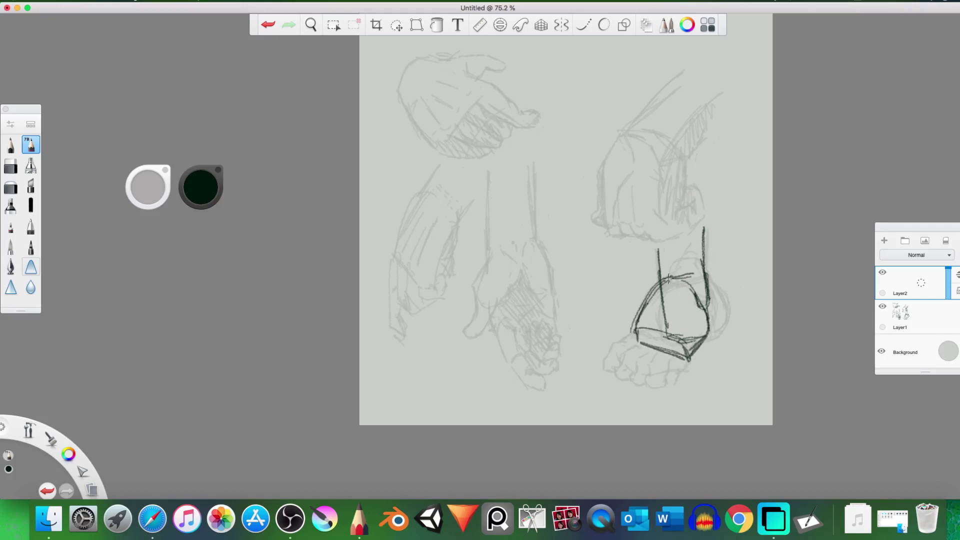
pyautogui.moveTo(709, 310)
pyautogui.mouseDown()
pyautogui.moveTo(692, 285)
pyautogui.moveTo(670, 277)
pyautogui.moveTo(638, 331)
pyautogui.mouseUp()
pyautogui.moveTo(696, 290); pyautogui.dragTo(702, 295)
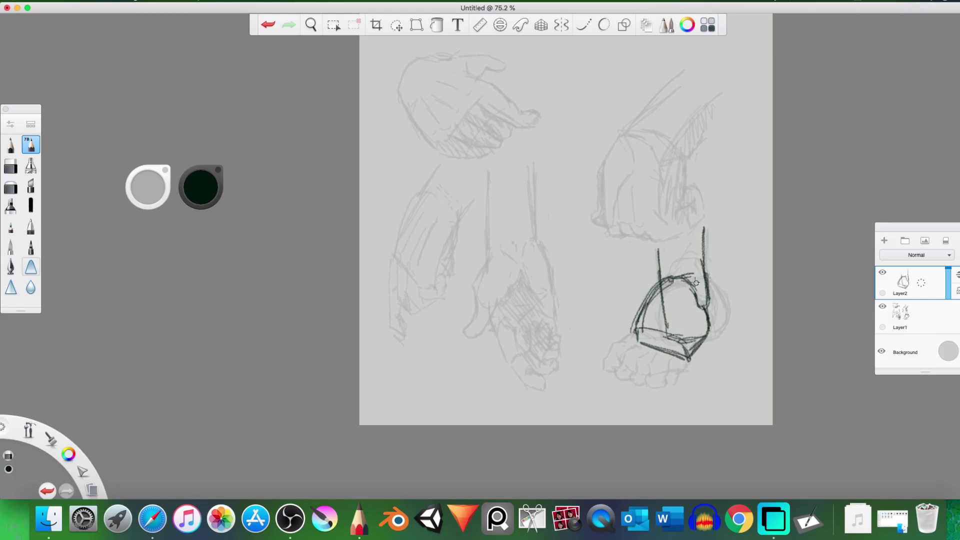
# Add a teardrop form for the fourth hand's thumb base and a band across the wrist.
pyautogui.moveTo(695, 282)
pyautogui.mouseDown()
pyautogui.moveTo(719, 302)
pyautogui.moveTo(717, 329)
pyautogui.moveTo(724, 314)
pyautogui.moveTo(714, 336)
pyautogui.moveTo(721, 304)
pyautogui.moveTo(708, 288)
pyautogui.moveTo(724, 313)
pyautogui.moveTo(707, 329)
pyautogui.moveTo(721, 323)
pyautogui.moveTo(699, 261)
pyautogui.moveTo(716, 299)
pyautogui.mouseUp()
pyautogui.moveTo(698, 260)
pyautogui.mouseDown()
pyautogui.moveTo(683, 293)
pyautogui.moveTo(685, 333)
pyautogui.moveTo(679, 311)
pyautogui.moveTo(706, 334)
pyautogui.moveTo(685, 326)
pyautogui.moveTo(716, 326)
pyautogui.moveTo(676, 311)
pyautogui.moveTo(700, 259)
pyautogui.moveTo(724, 312)
pyautogui.moveTo(712, 332)
pyautogui.moveTo(694, 334)
pyautogui.moveTo(680, 296)
pyautogui.moveTo(696, 255)
pyautogui.moveTo(702, 258)
pyautogui.moveTo(658, 266)
pyautogui.mouseUp()
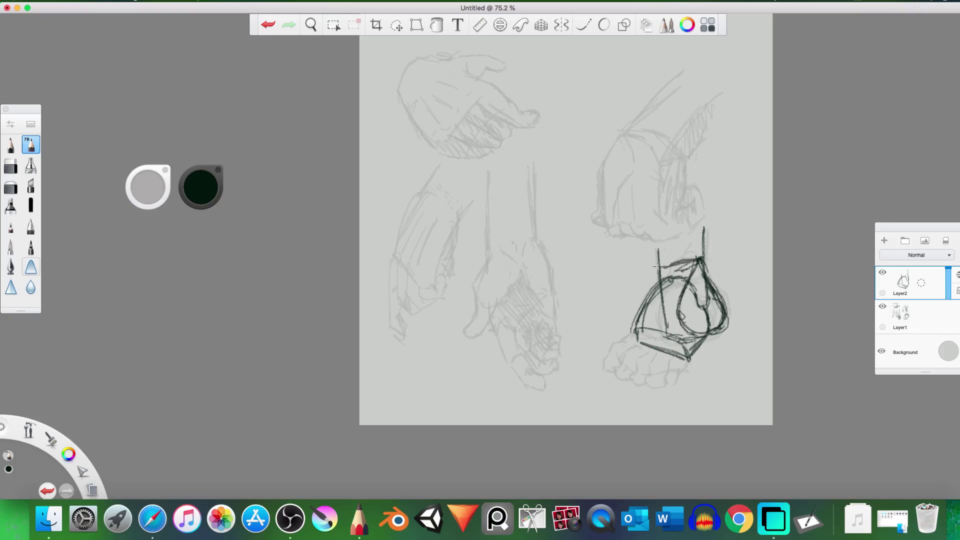
pyautogui.moveTo(730, 324); pyautogui.dragTo(728, 313)
# Construct the fourth hand's finger segments as a box below the palm, adding angular lines for each bent finger.
pyautogui.moveTo(636, 330)
pyautogui.mouseDown()
pyautogui.moveTo(649, 345)
pyautogui.moveTo(635, 347)
pyautogui.moveTo(651, 350)
pyautogui.moveTo(624, 344)
pyautogui.moveTo(696, 357)
pyautogui.moveTo(675, 347)
pyautogui.moveTo(680, 371)
pyautogui.mouseUp()
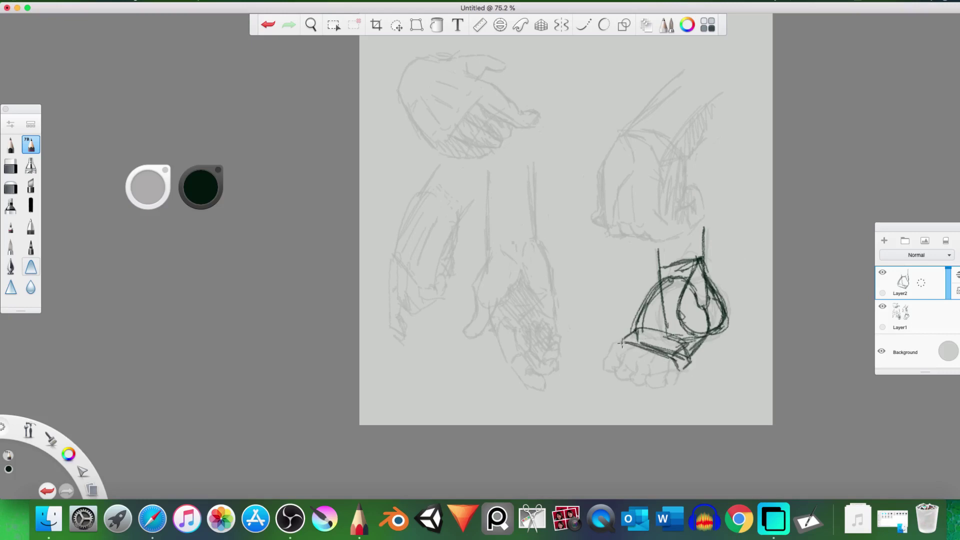
pyautogui.moveTo(622, 342)
pyautogui.mouseDown()
pyautogui.moveTo(624, 353)
pyautogui.moveTo(683, 374)
pyautogui.moveTo(712, 330)
pyautogui.mouseUp()
pyautogui.moveTo(691, 365)
pyautogui.mouseDown()
pyautogui.moveTo(720, 331)
pyautogui.moveTo(707, 337)
pyautogui.moveTo(724, 316)
pyautogui.moveTo(721, 301)
pyautogui.moveTo(696, 358)
pyautogui.mouseUp()
pyautogui.moveTo(659, 285); pyautogui.dragTo(627, 338)
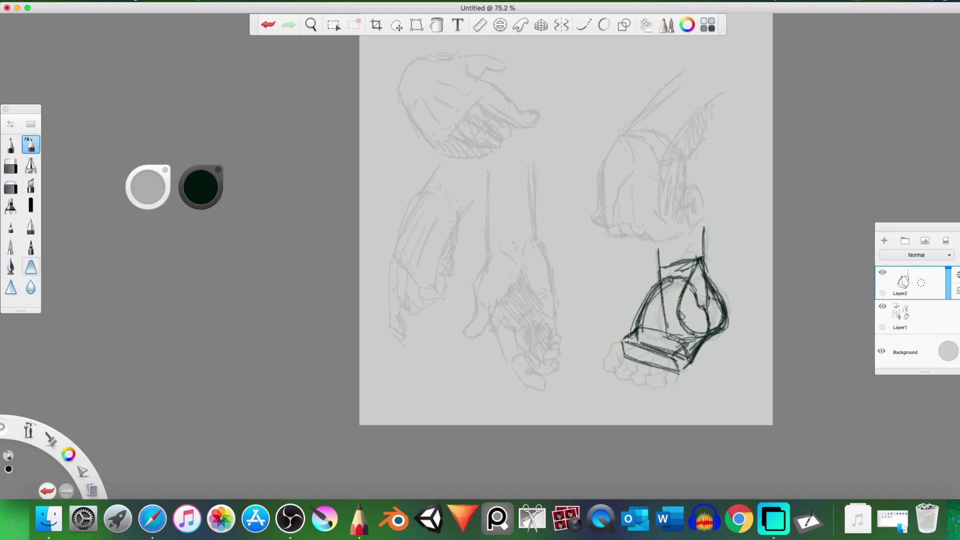
pyautogui.moveTo(634, 332); pyautogui.dragTo(608, 356)
pyautogui.moveTo(641, 361)
pyautogui.mouseDown()
pyautogui.moveTo(638, 375)
pyautogui.moveTo(658, 373)
pyautogui.moveTo(660, 386)
pyautogui.mouseUp()
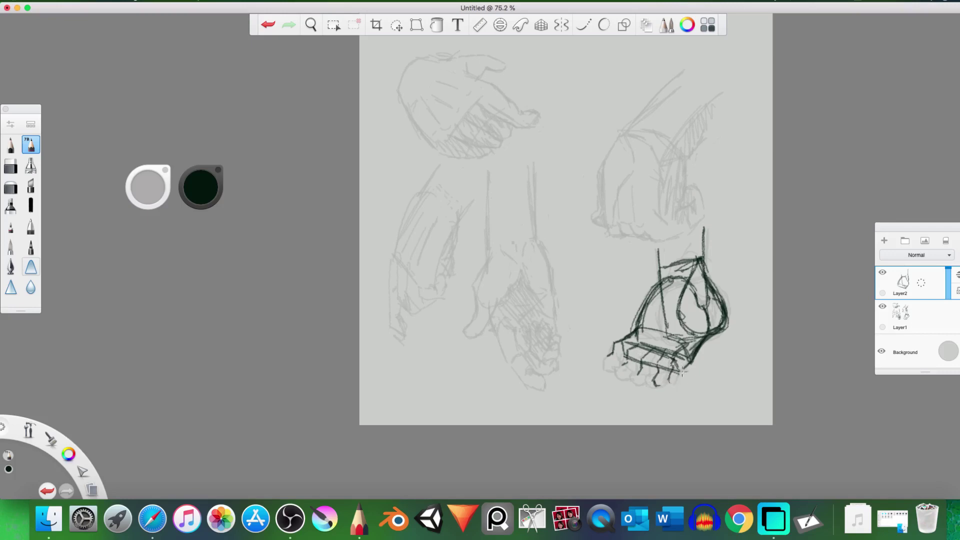
# Draw rounded fingertips along the lower edge of the fourth hand, closing off each bent finger.
pyautogui.moveTo(683, 371)
pyautogui.mouseDown()
pyautogui.moveTo(669, 383)
pyautogui.moveTo(690, 358)
pyautogui.moveTo(680, 377)
pyautogui.mouseUp()
pyautogui.press('e')
pyautogui.press('e')
pyautogui.moveTo(668, 382)
pyautogui.mouseDown()
pyautogui.moveTo(643, 386)
pyautogui.moveTo(665, 365)
pyautogui.moveTo(660, 382)
pyautogui.moveTo(677, 371)
pyautogui.moveTo(622, 368)
pyautogui.moveTo(631, 378)
pyautogui.moveTo(631, 357)
pyautogui.moveTo(662, 362)
pyautogui.moveTo(611, 353)
pyautogui.moveTo(603, 368)
pyautogui.moveTo(615, 376)
pyautogui.moveTo(623, 371)
pyautogui.moveTo(606, 364)
pyautogui.moveTo(613, 359)
pyautogui.mouseUp()
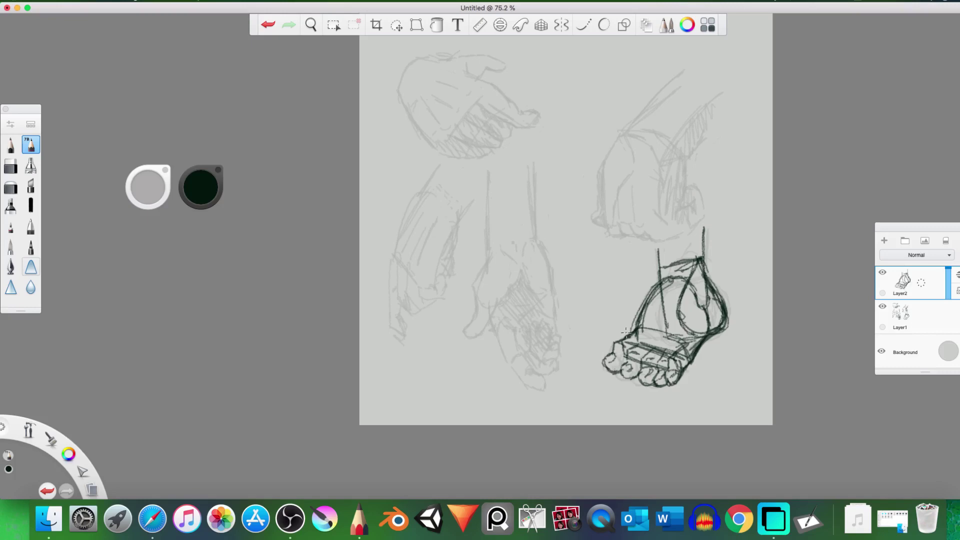
# Erase the hard upper lines of the fourth hand's finger box and leave short creases separating the fingers.
pyautogui.press('e')
pyautogui.moveTo(629, 344)
pyautogui.mouseDown()
pyautogui.moveTo(620, 346)
pyautogui.moveTo(636, 345)
pyautogui.mouseUp()
pyautogui.moveTo(645, 340)
pyautogui.mouseDown()
pyautogui.moveTo(670, 358)
pyautogui.moveTo(677, 349)
pyautogui.mouseUp()
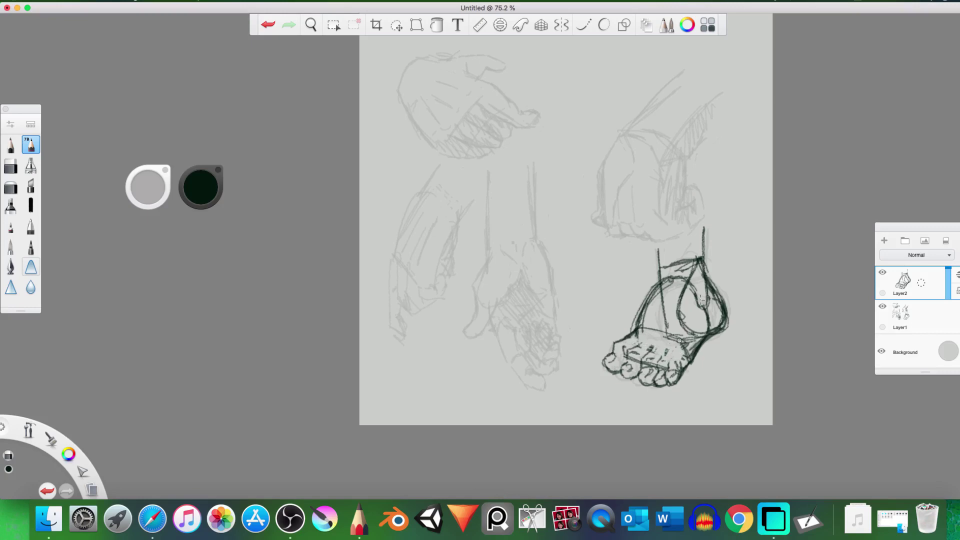
# Try an angular plane across the fourth hand's knuckles where the palm meets the fingers, and undo it.
pyautogui.press('e')
pyautogui.press('e')
pyautogui.press('b')
pyautogui.moveTo(636, 328)
pyautogui.mouseDown()
pyautogui.moveTo(607, 333)
pyautogui.moveTo(616, 348)
pyautogui.moveTo(616, 336)
pyautogui.moveTo(686, 365)
pyautogui.moveTo(678, 346)
pyautogui.moveTo(690, 341)
pyautogui.moveTo(663, 374)
pyautogui.mouseUp()
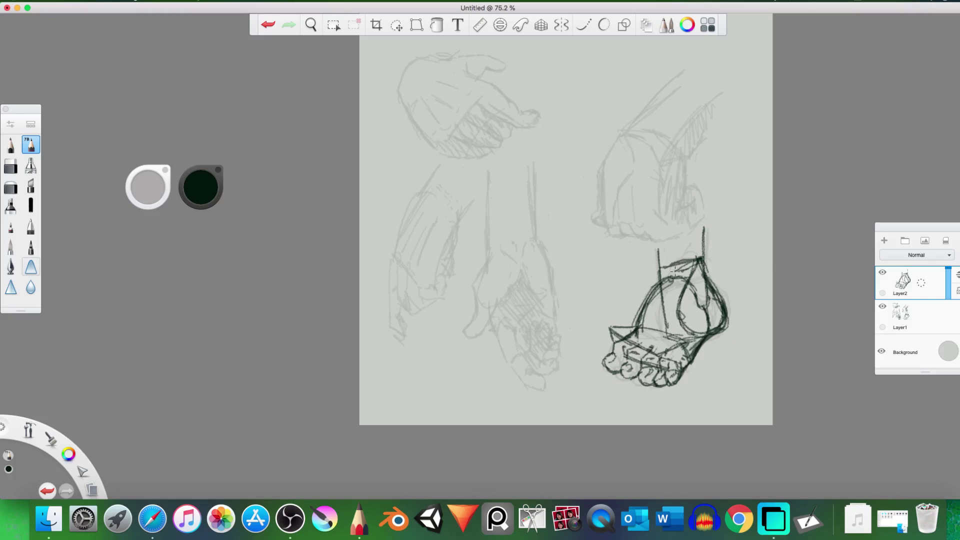
pyautogui.press('super+z')
pyautogui.press('super+z')
pyautogui.press('super+z')
pyautogui.press('super+z')
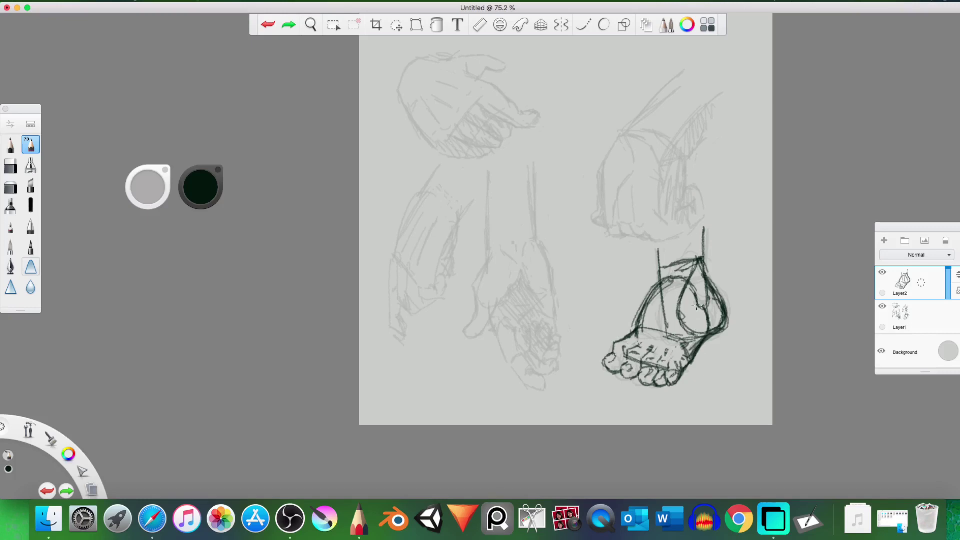
# Fade the construction layer out completely and restore the original sketch layer below it to full opacity.
pyautogui.moveTo(948, 270)
pyautogui.mouseDown()
pyautogui.moveTo(948, 315)
pyautogui.moveTo(948, 302)
pyautogui.mouseUp()
pyautogui.click(918, 316)
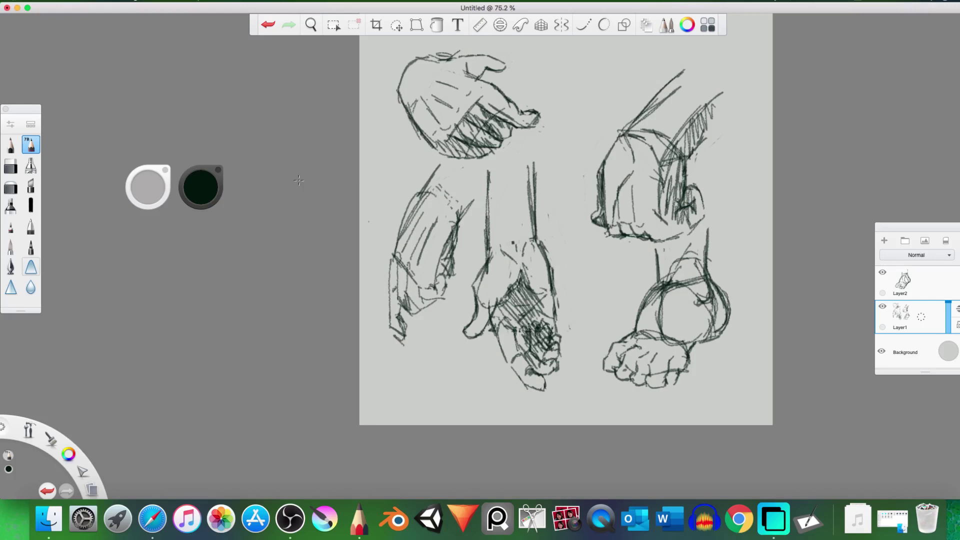
pyautogui.moveTo(568, 141)
pyautogui.mouseDown()
pyautogui.moveTo(575, 150)
pyautogui.moveTo(611, 115)
pyautogui.mouseUp()
pyautogui.press('super+z')
pyautogui.scroll(-3, 625, 96)
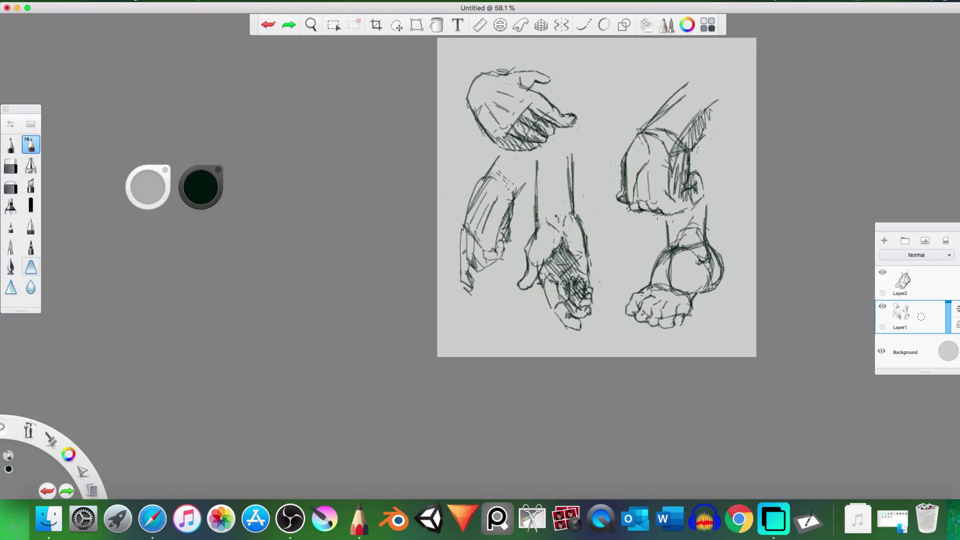
pyautogui.press('space')
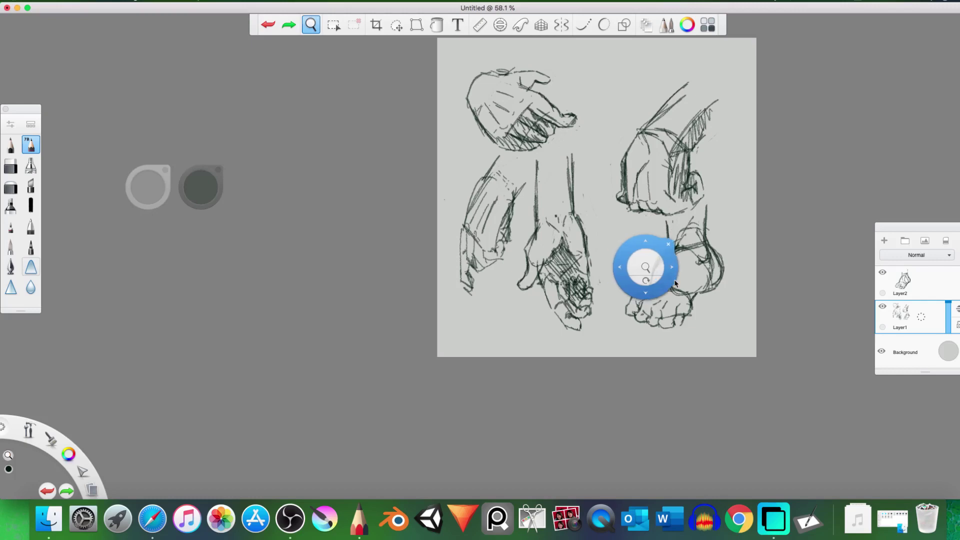
pyautogui.moveTo(670, 294); pyautogui.dragTo(649, 370)
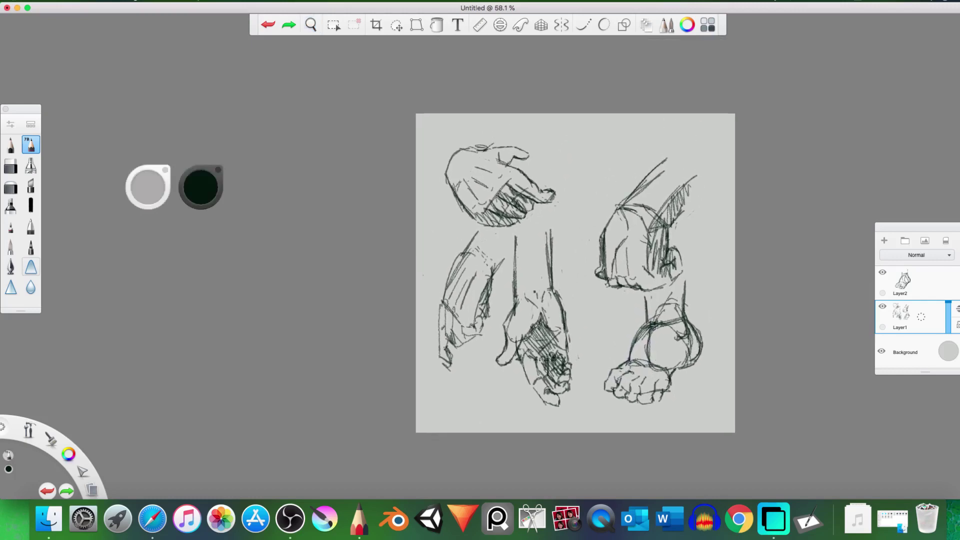
pyautogui.scroll(3, 650, 300)
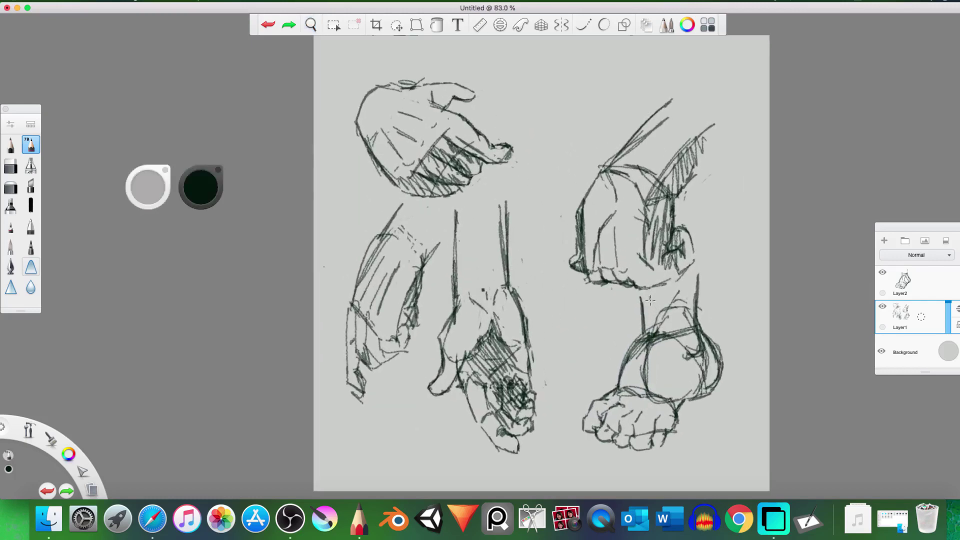